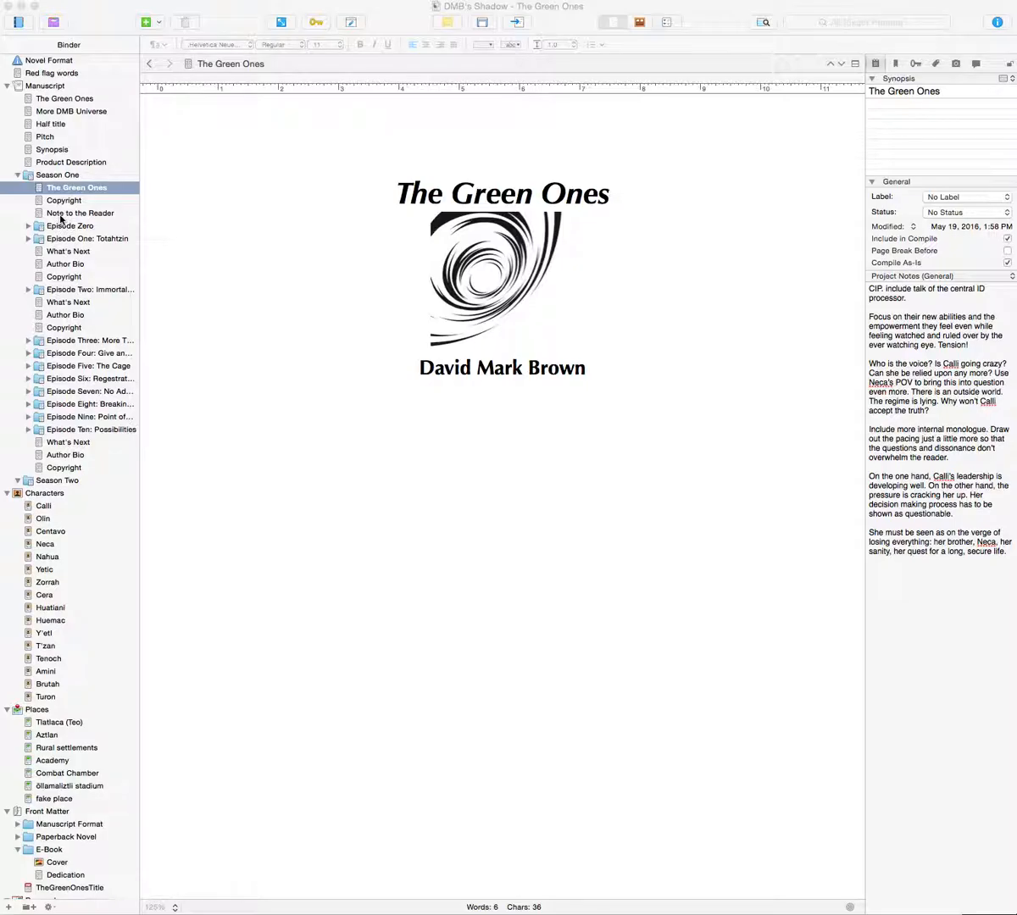
Step: Expand the Episode Four folder and review Season One's title page, both Copyright pages and the Note to the Reader
scroll(62, 237, "down", 3)
scroll(62, 237, "up", 3)
scroll(56, 186, "up", 1)
left_click(28, 354)
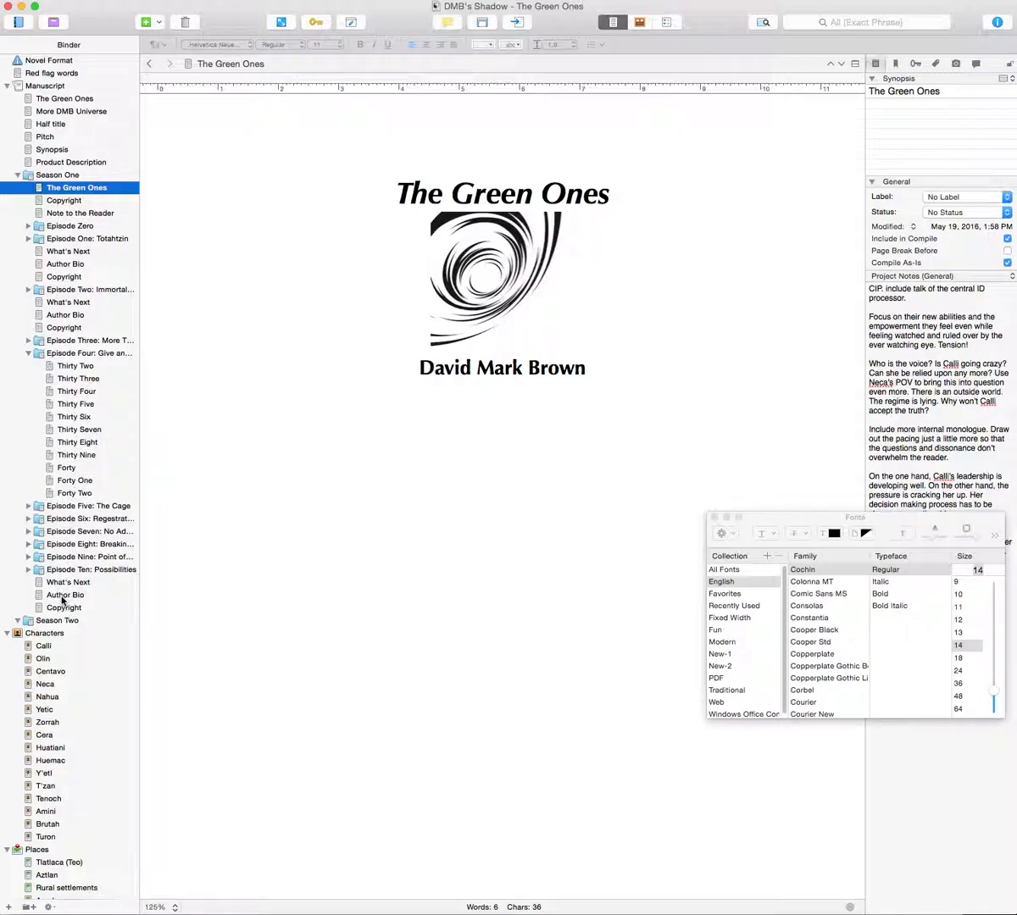
left_click(68, 202)
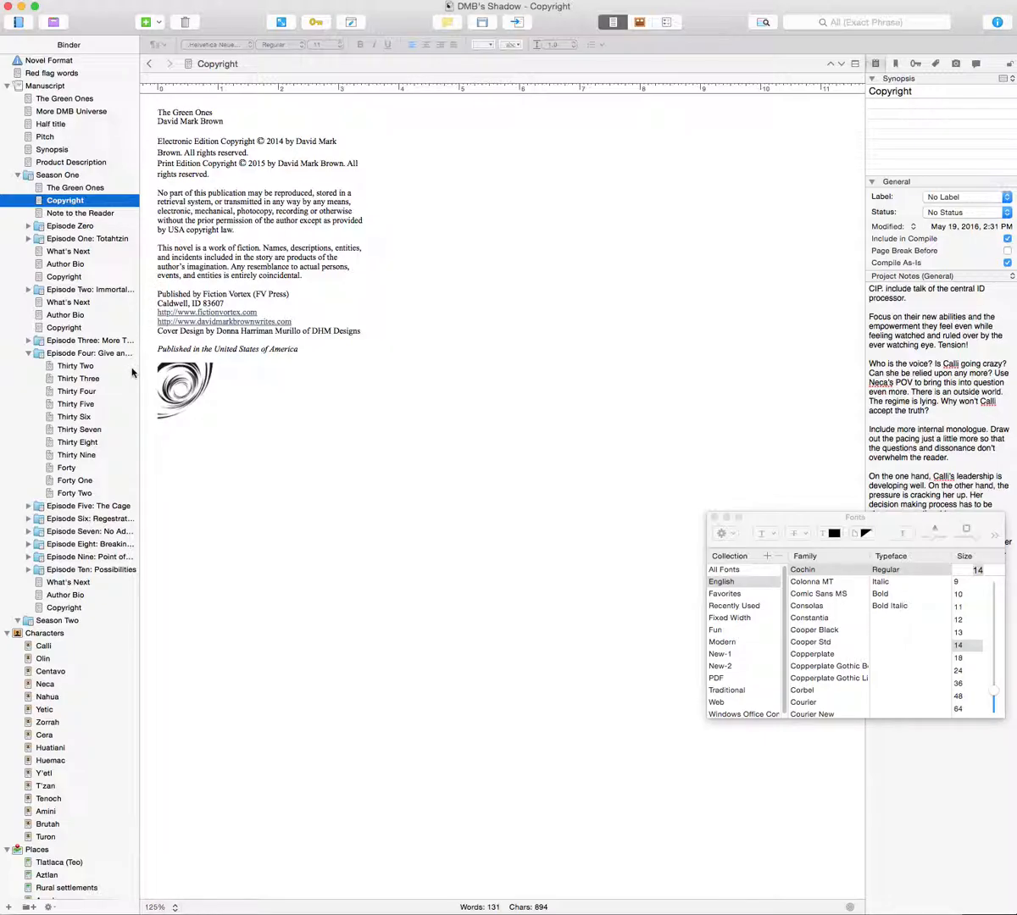
left_click(60, 609)
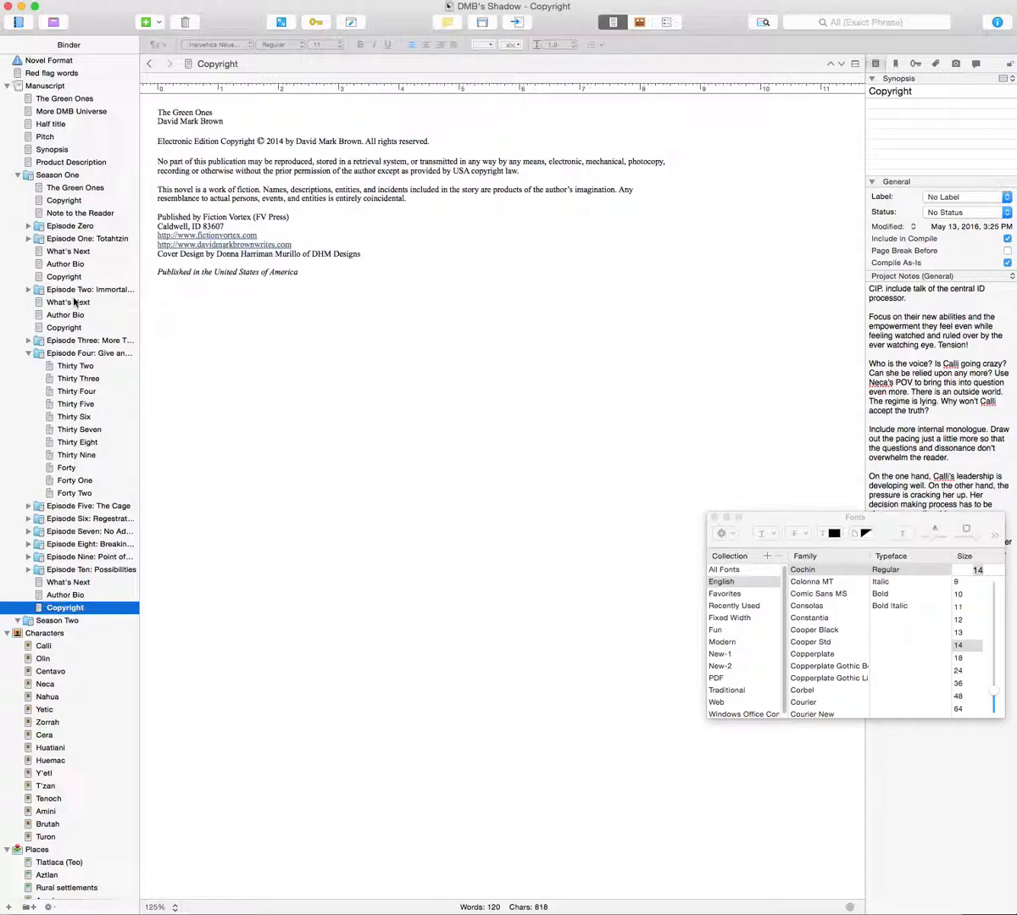
left_click(63, 203)
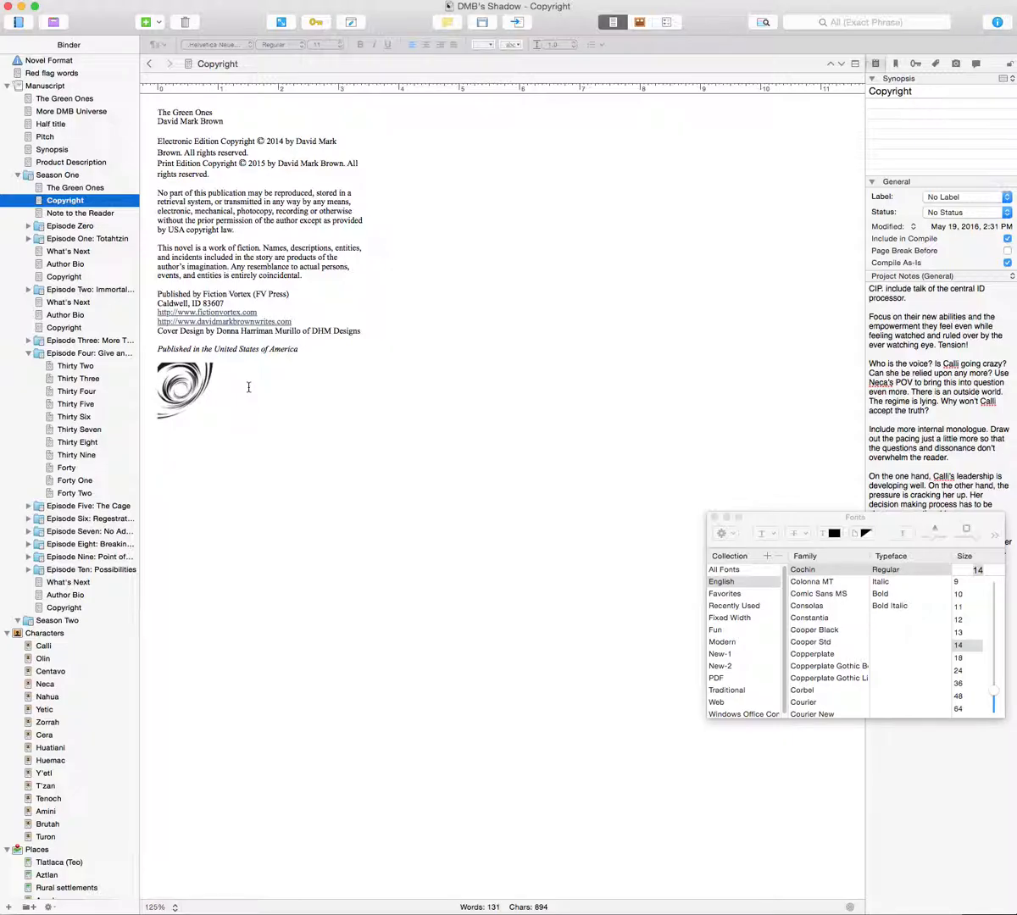
left_click(73, 217)
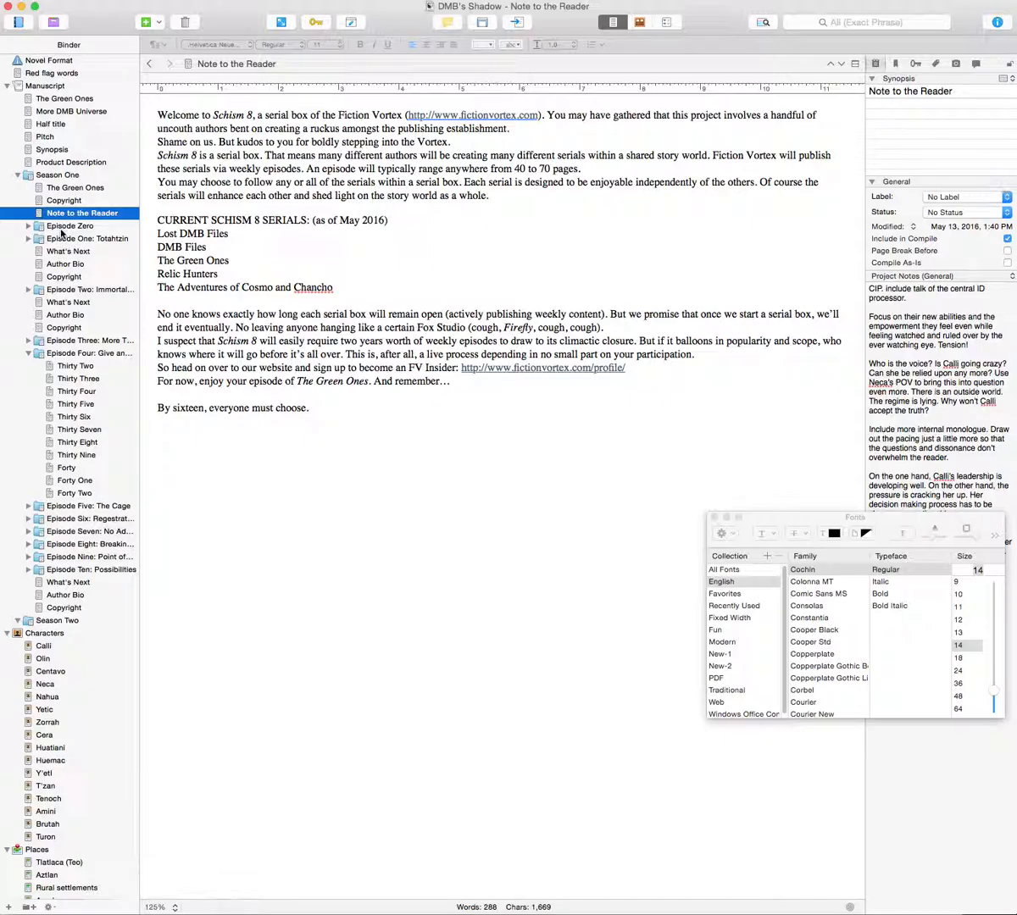
left_click(61, 189)
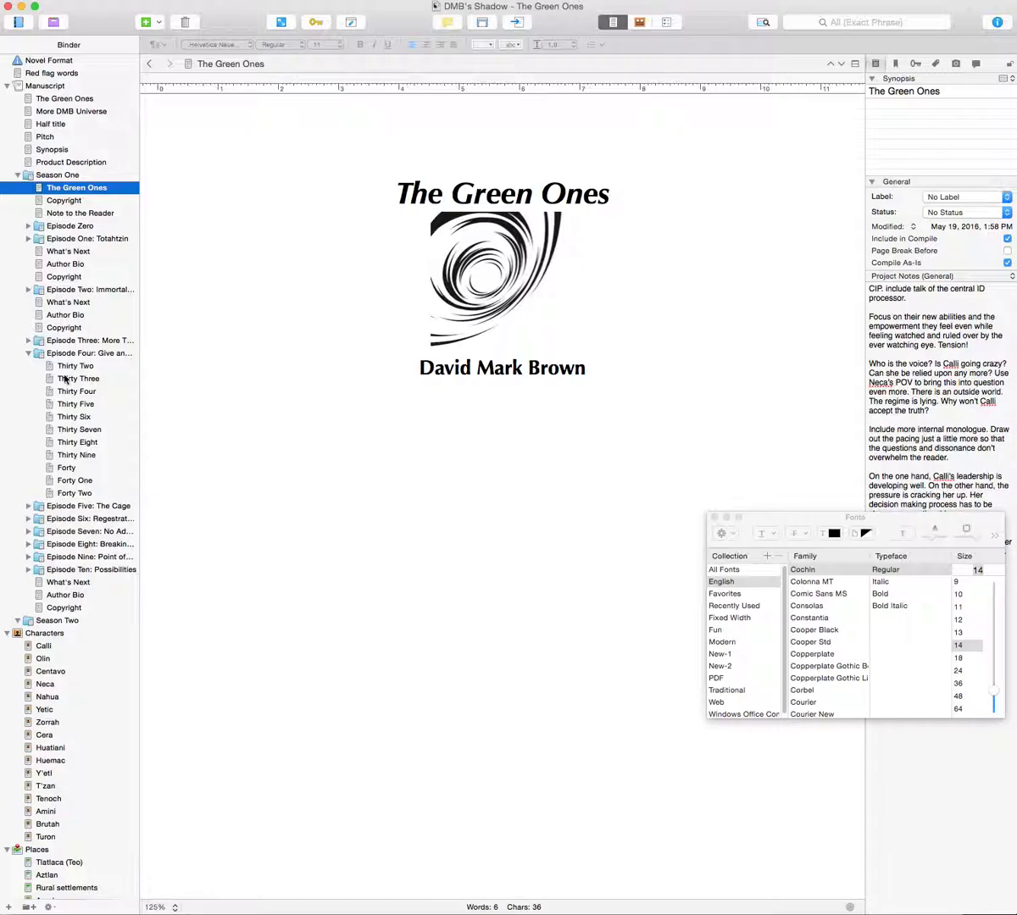
Step: Duplicate the blank page in the Episode Three folder and move the copy to the start of Episode Four
left_click(29, 340)
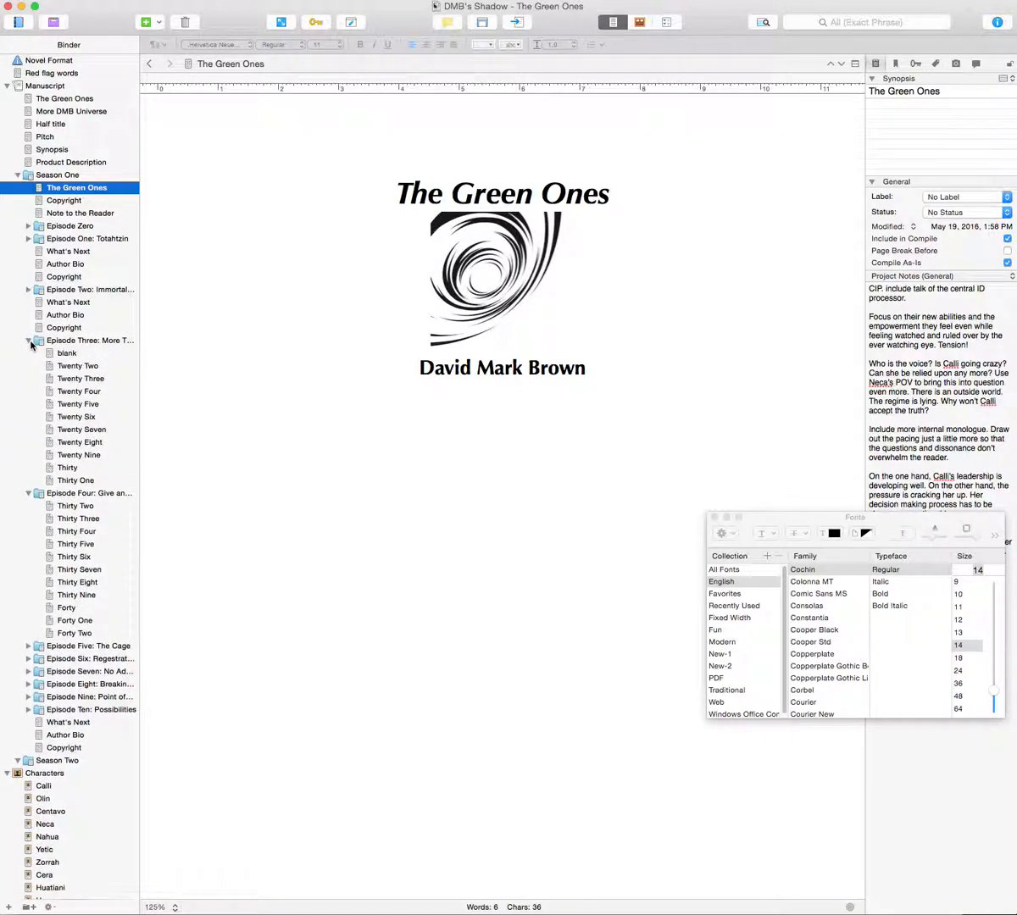
left_click(64, 354)
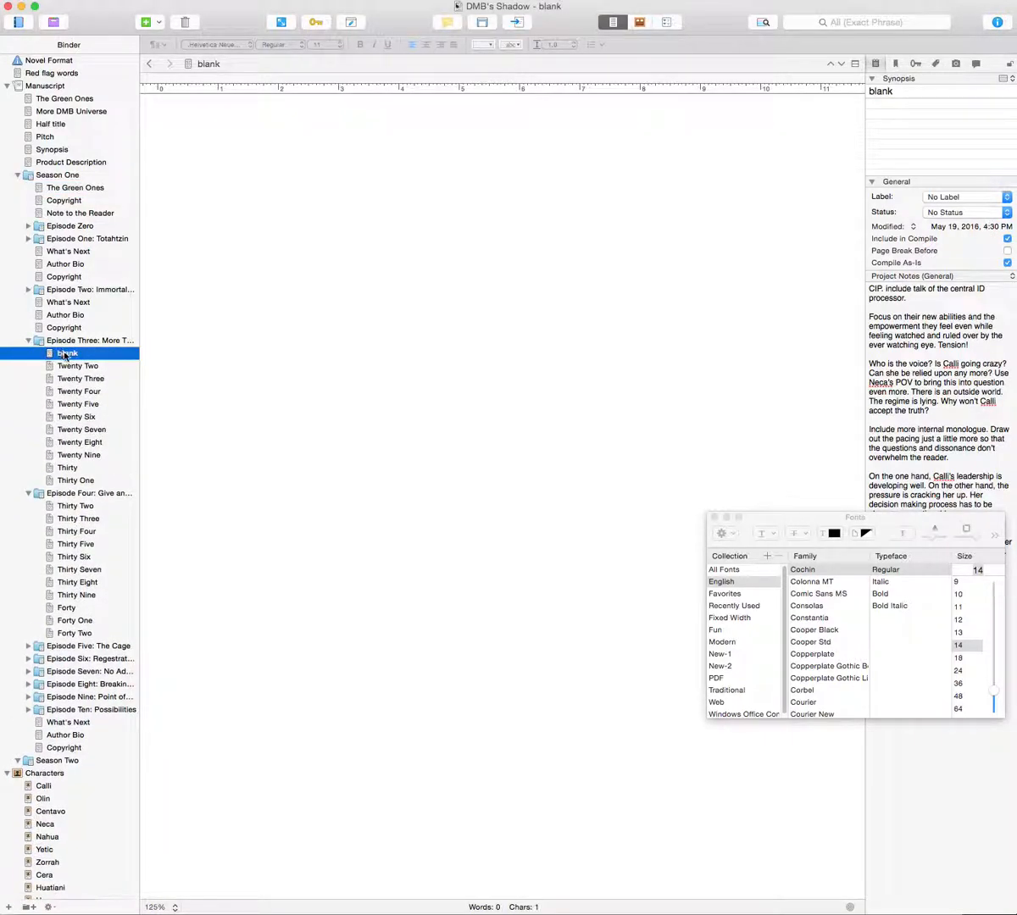
right_click(65, 354)
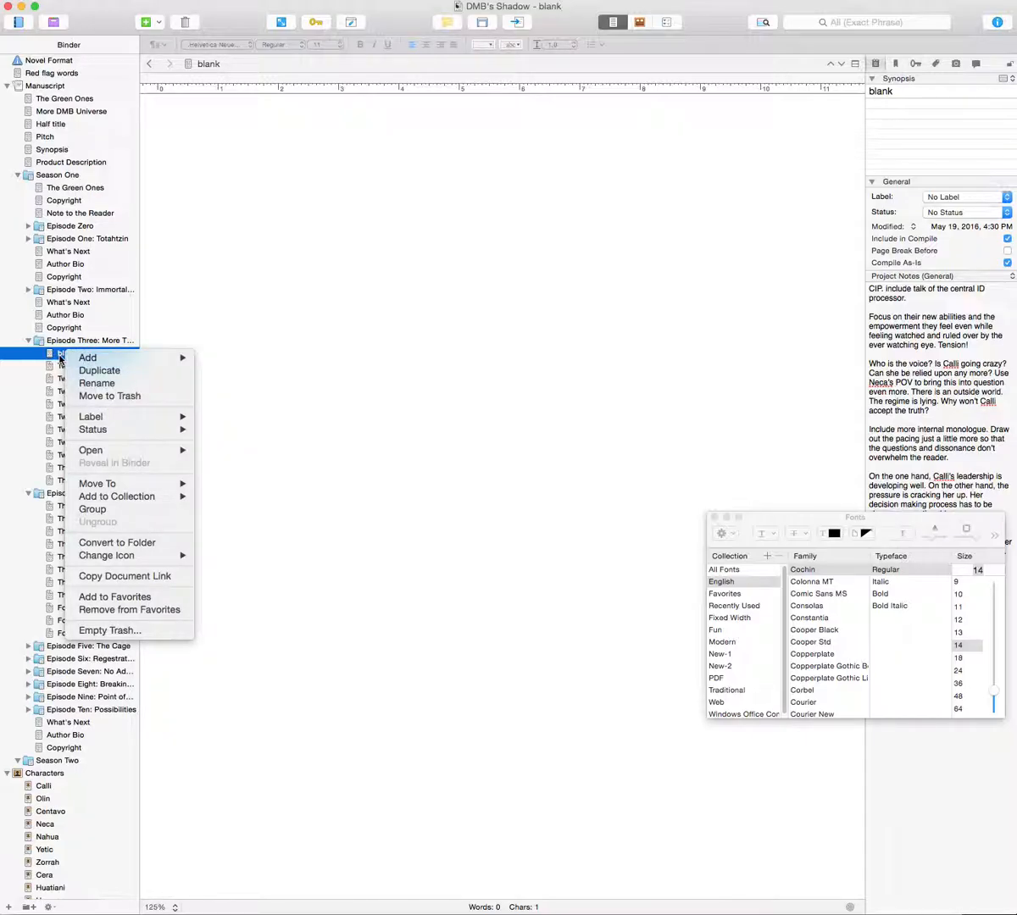
mouse_move(86, 358)
left_click(82, 370)
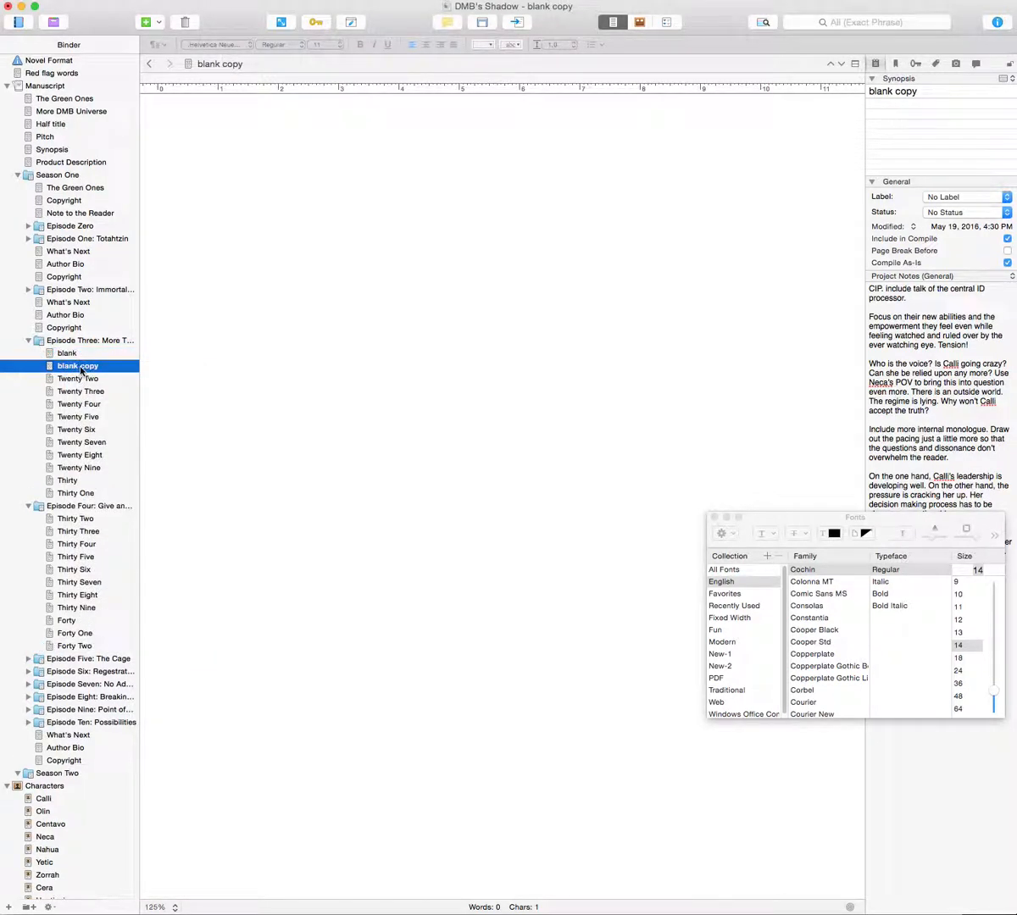
left_click_drag(81, 370, 84, 514)
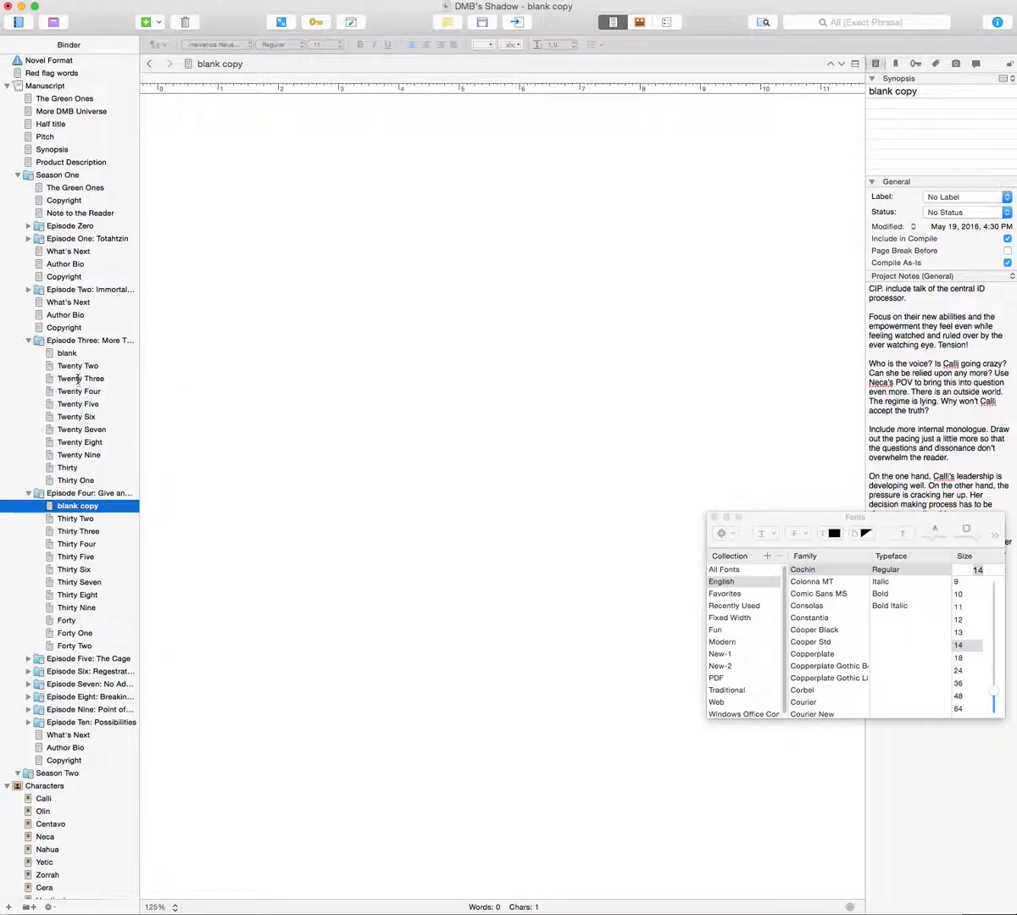
Step: Rename the copied page in Episode Four as "blank" and collapse the Episode Three folder
left_click(105, 506)
left_click(105, 507)
key("BackSpace")
key("BackSpace")
key("BackSpace")
key("BackSpace")
key("BackSpace")
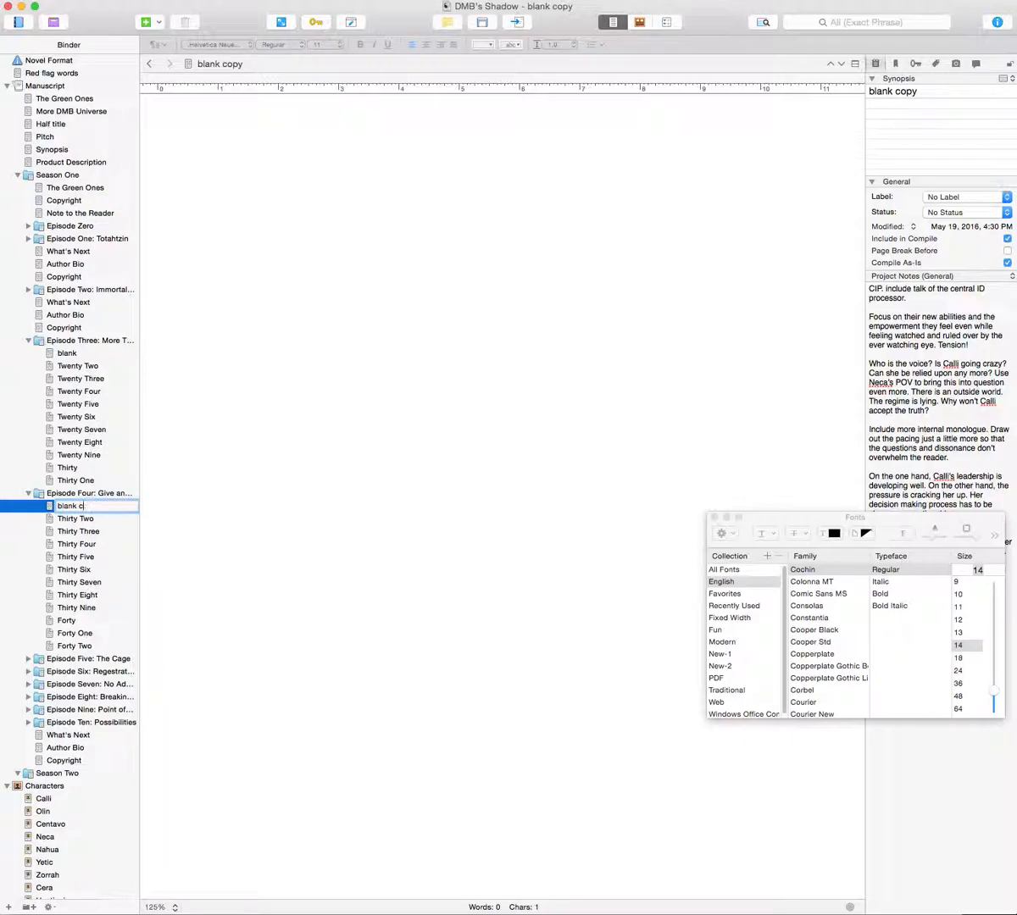
key("Return")
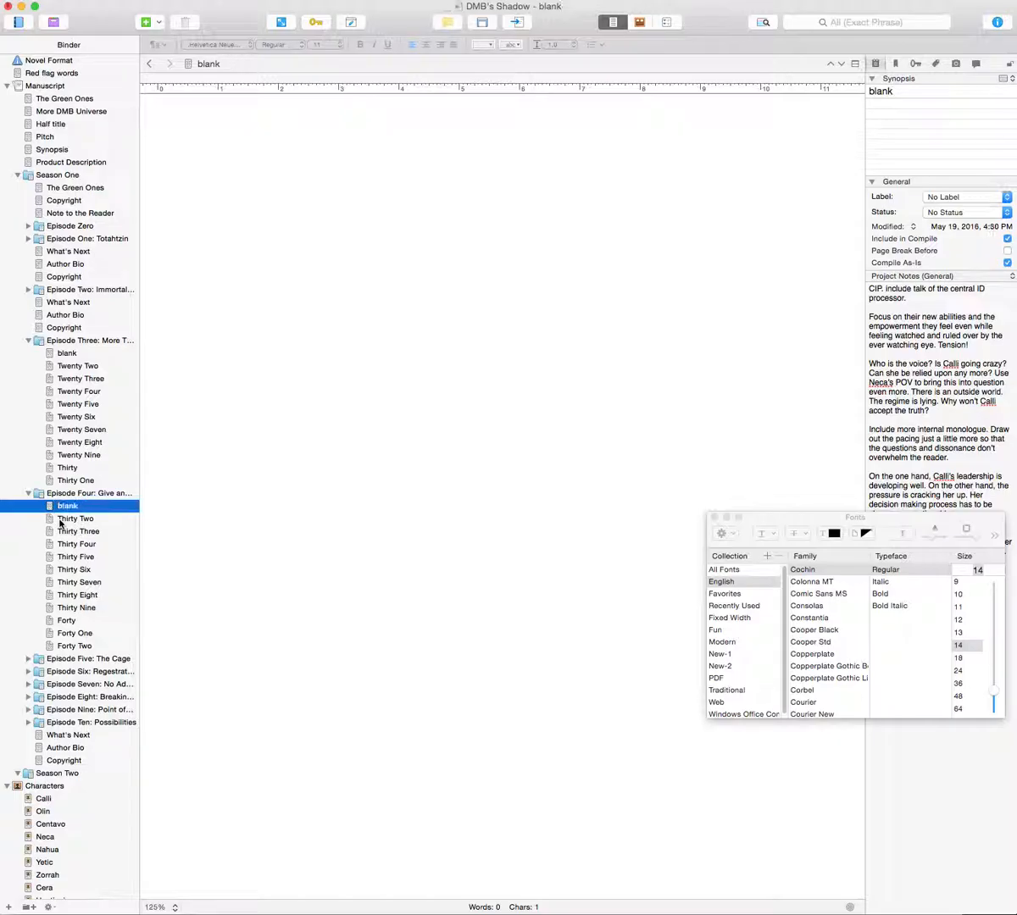
left_click(61, 517)
left_click(28, 340)
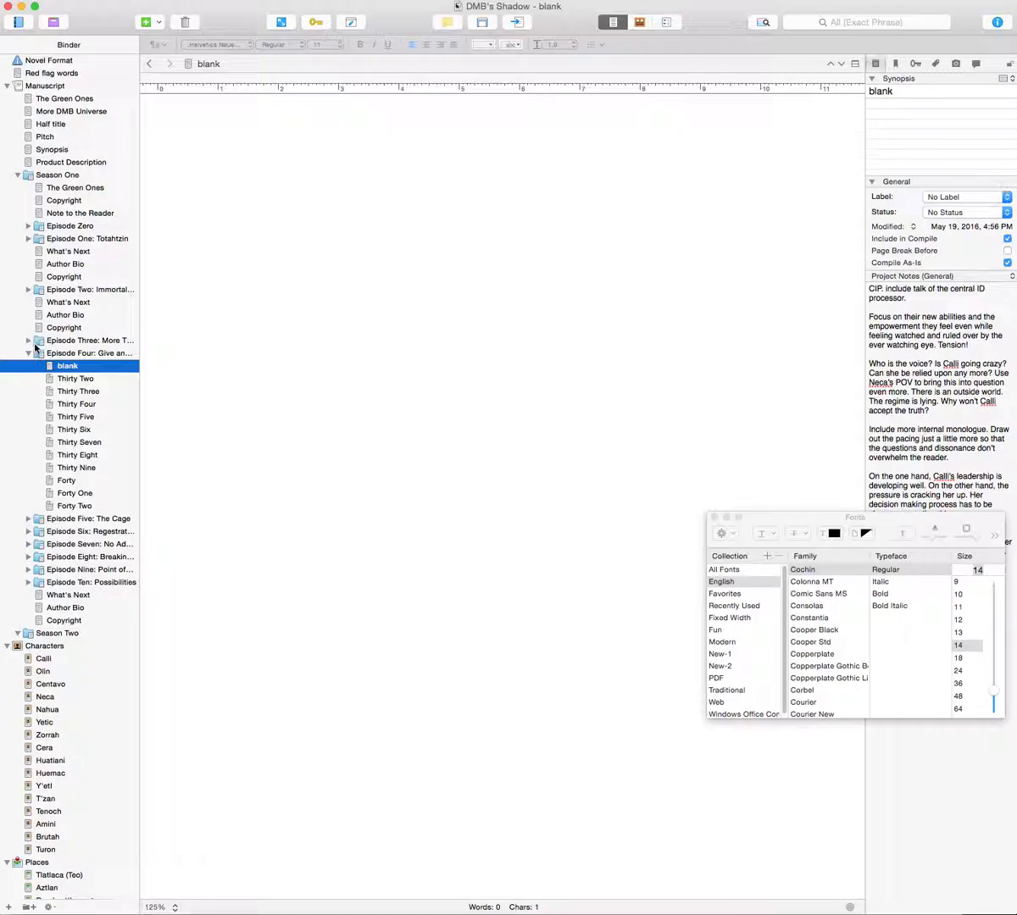
Step: Select the Season One items from The Green Ones title page through the final Author Bio and open the Compile settings
left_click(52, 188)
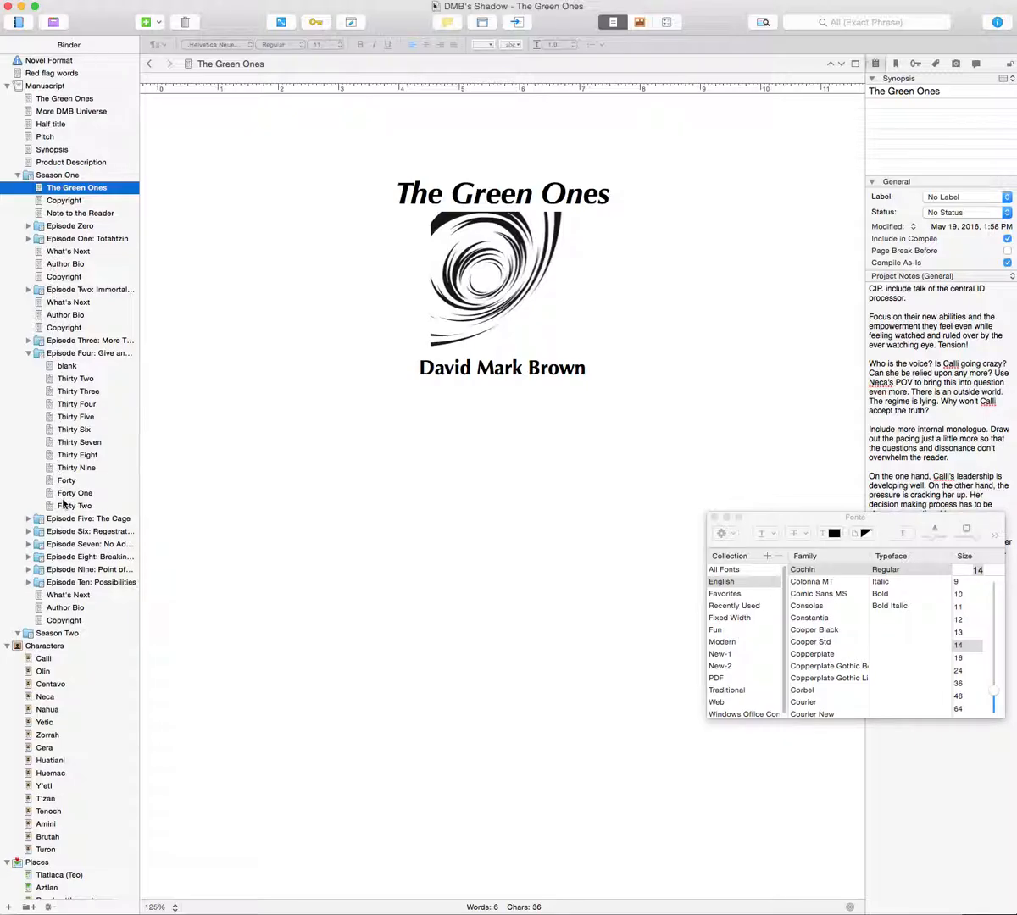
left_click(59, 610, "shift")
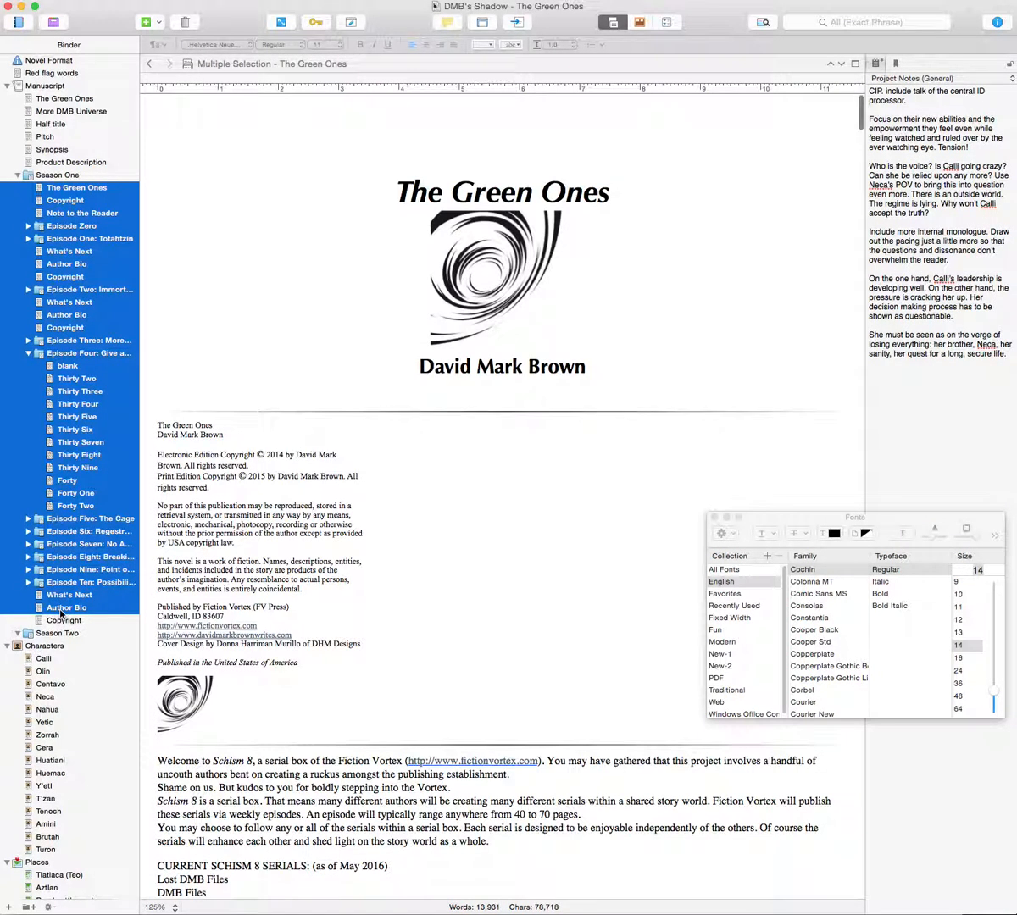
left_click(519, 23)
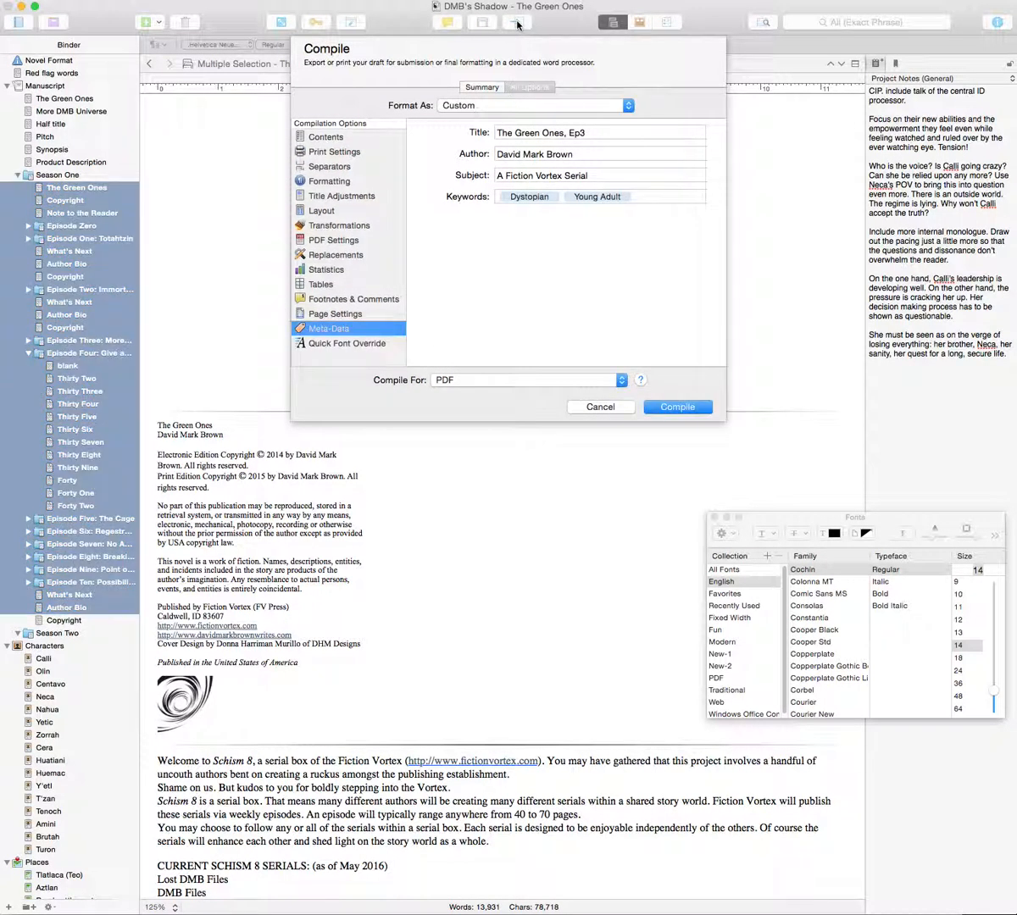
Step: In the compile contents, exclude the Episode Three: More Than Hair folder and include Episode Four: Give and Take
left_click(332, 136)
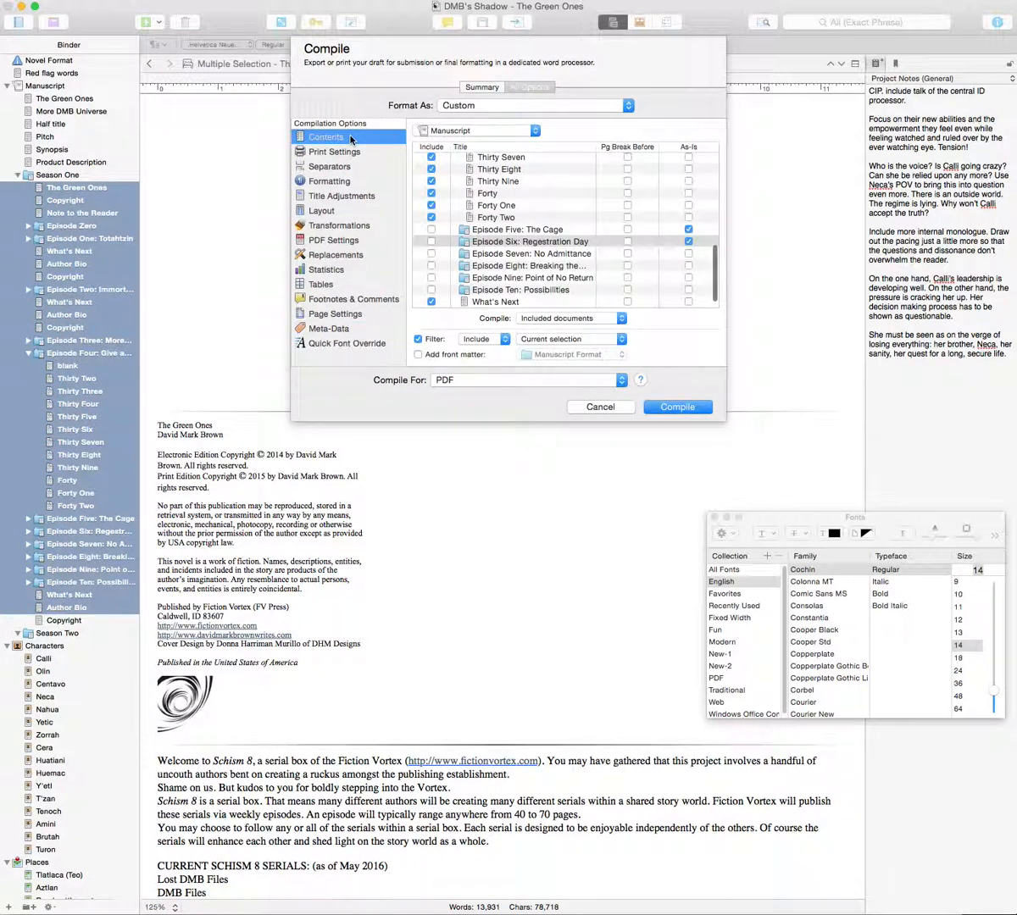
scroll(508, 221, "up", 15)
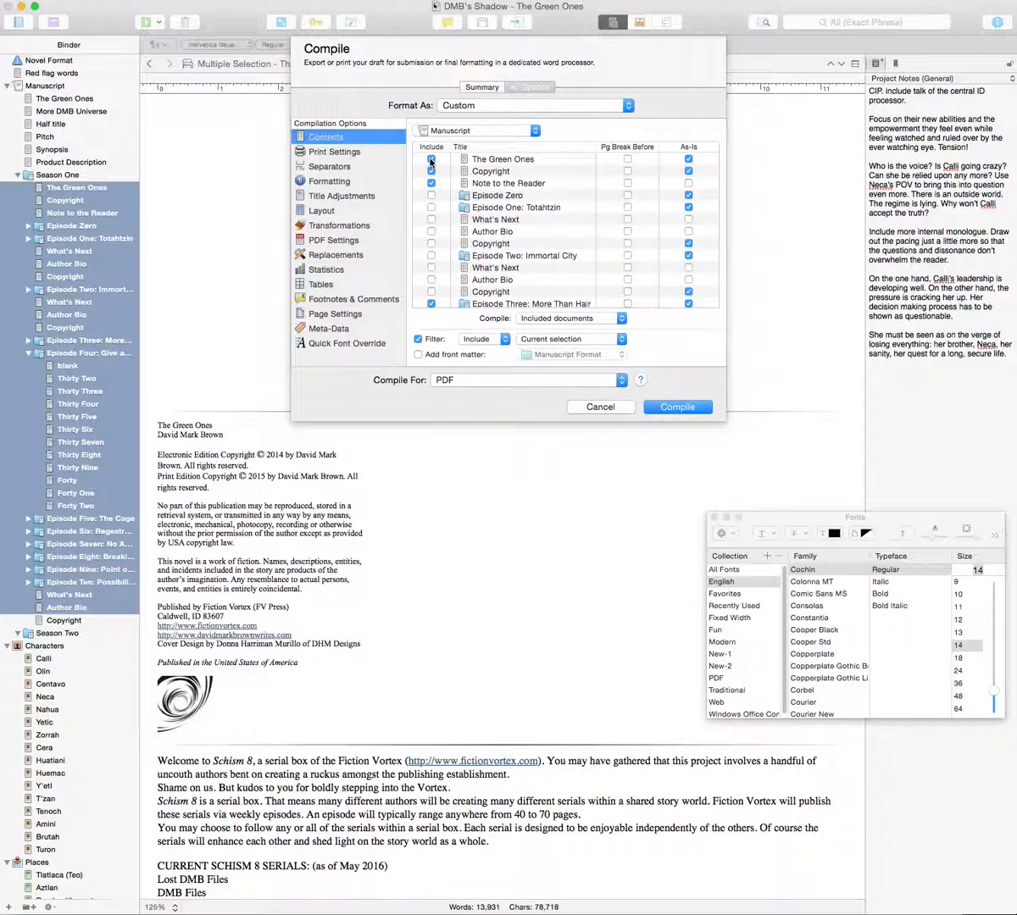
scroll(431, 189, "down", 5)
scroll(432, 188, "up", 5)
scroll(429, 194, "down", 5)
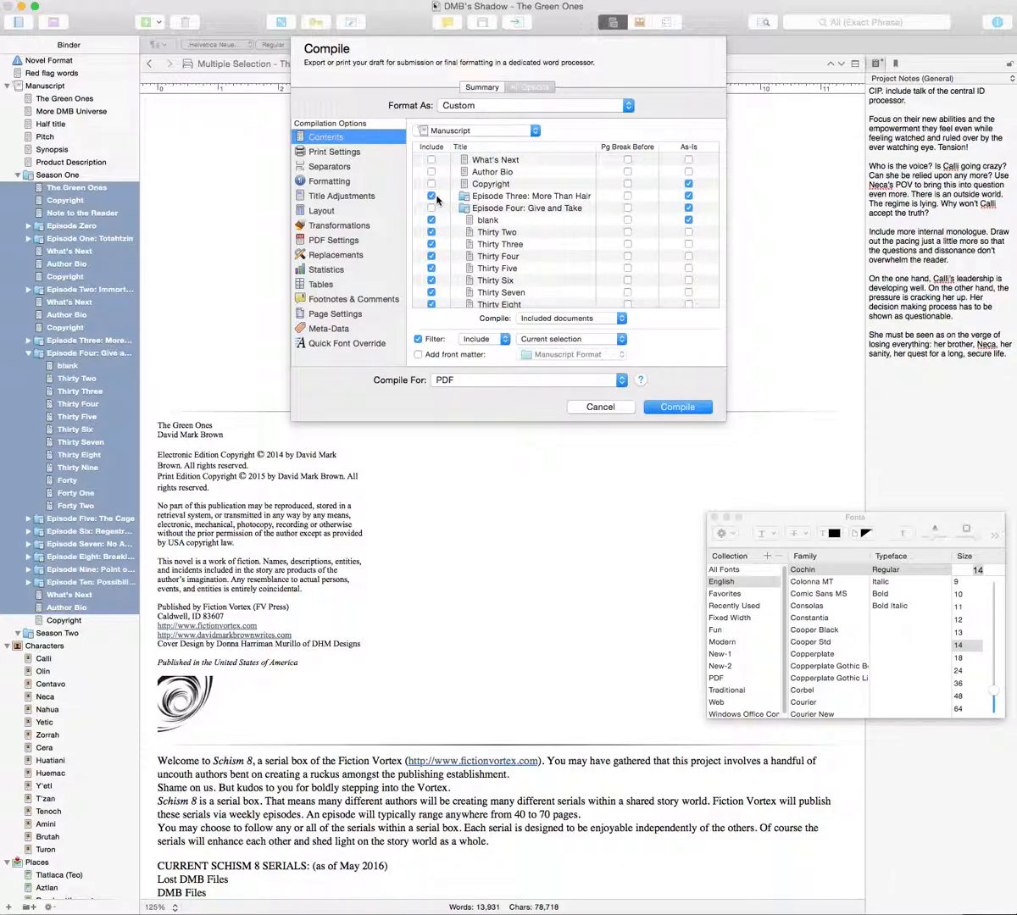
left_click(431, 196)
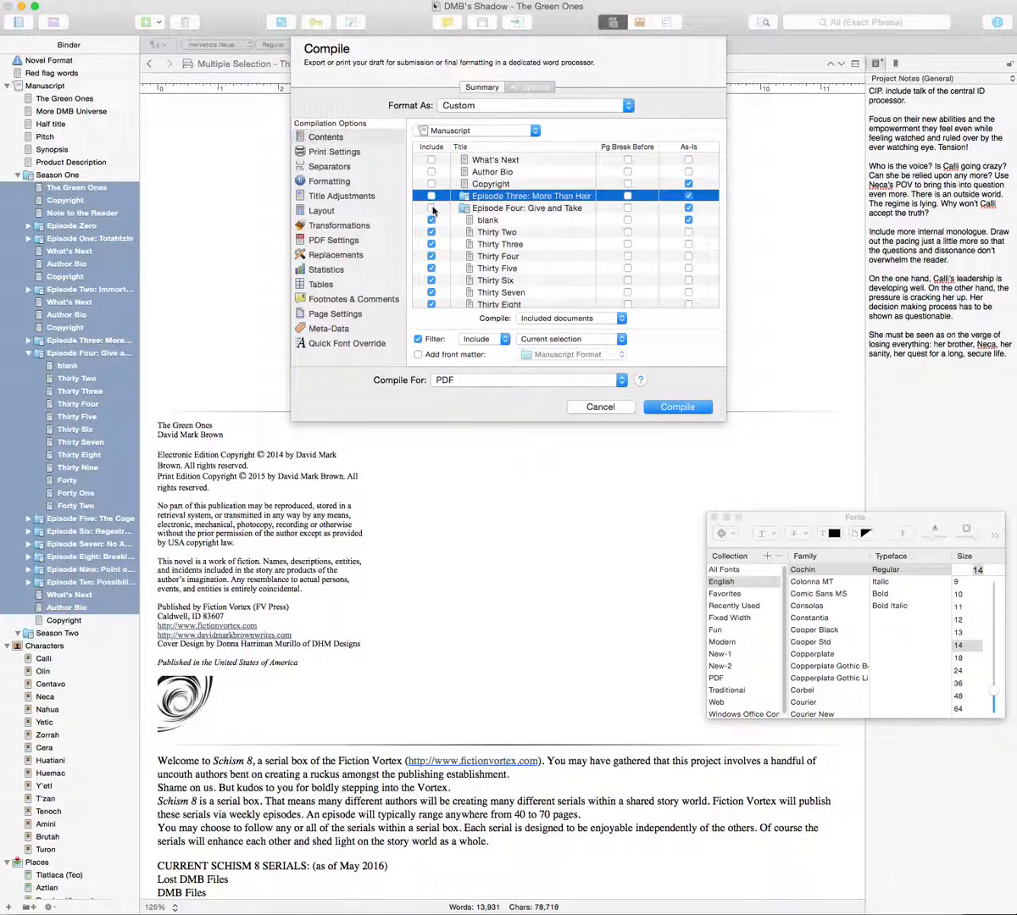
left_click(432, 209)
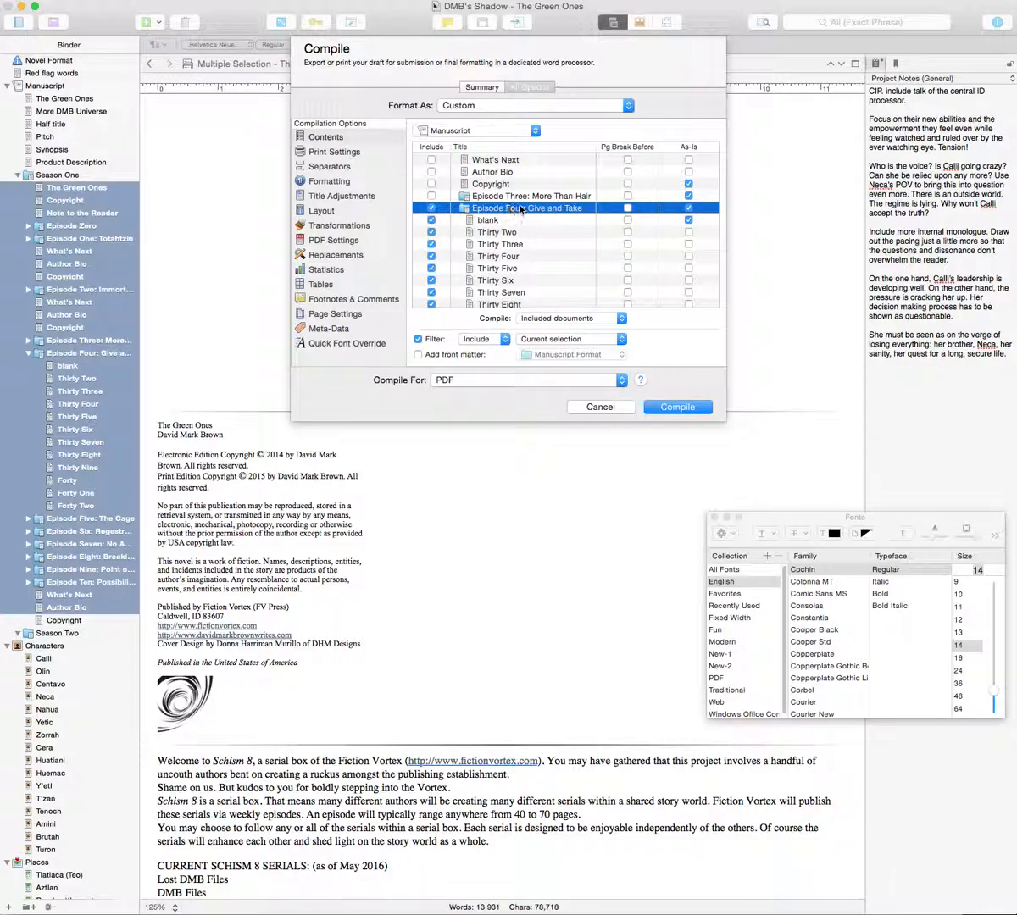
Step: Check which documents are included in the compile contents, from the Episode Four folder through What's Next and Author Bio
scroll(446, 222, "down", 1)
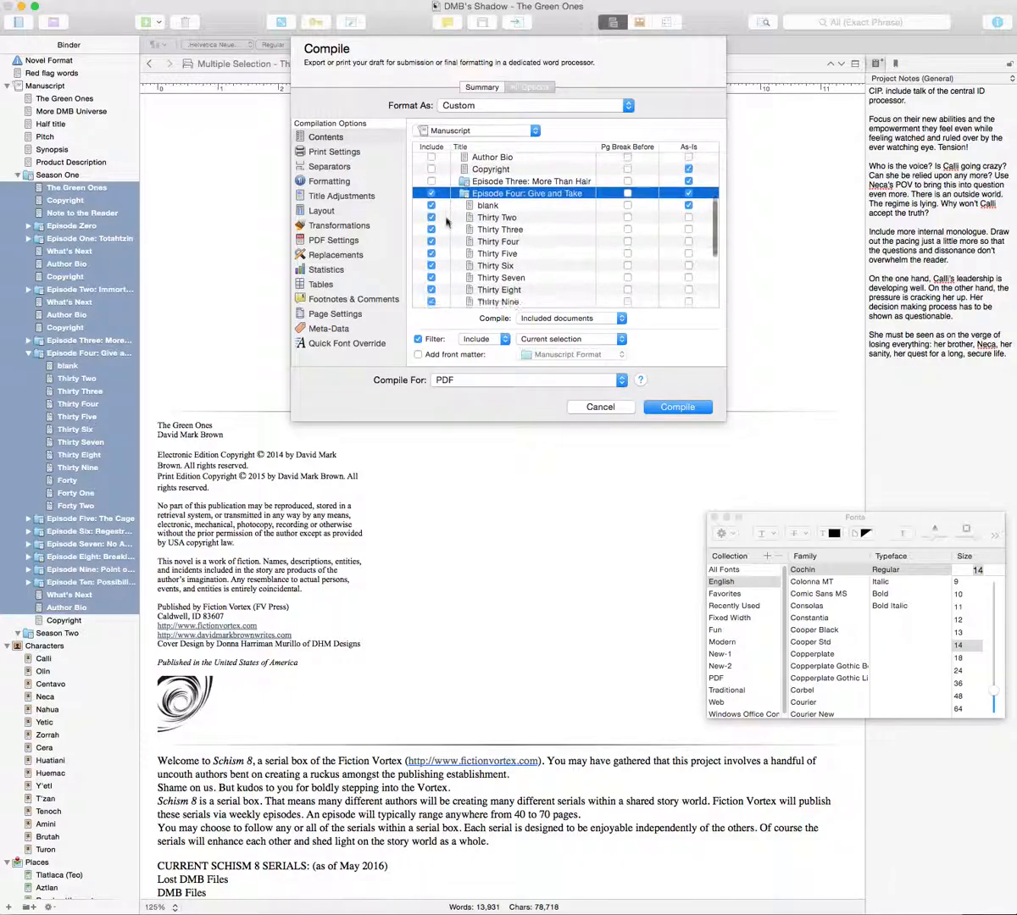
scroll(447, 178, "down", 2)
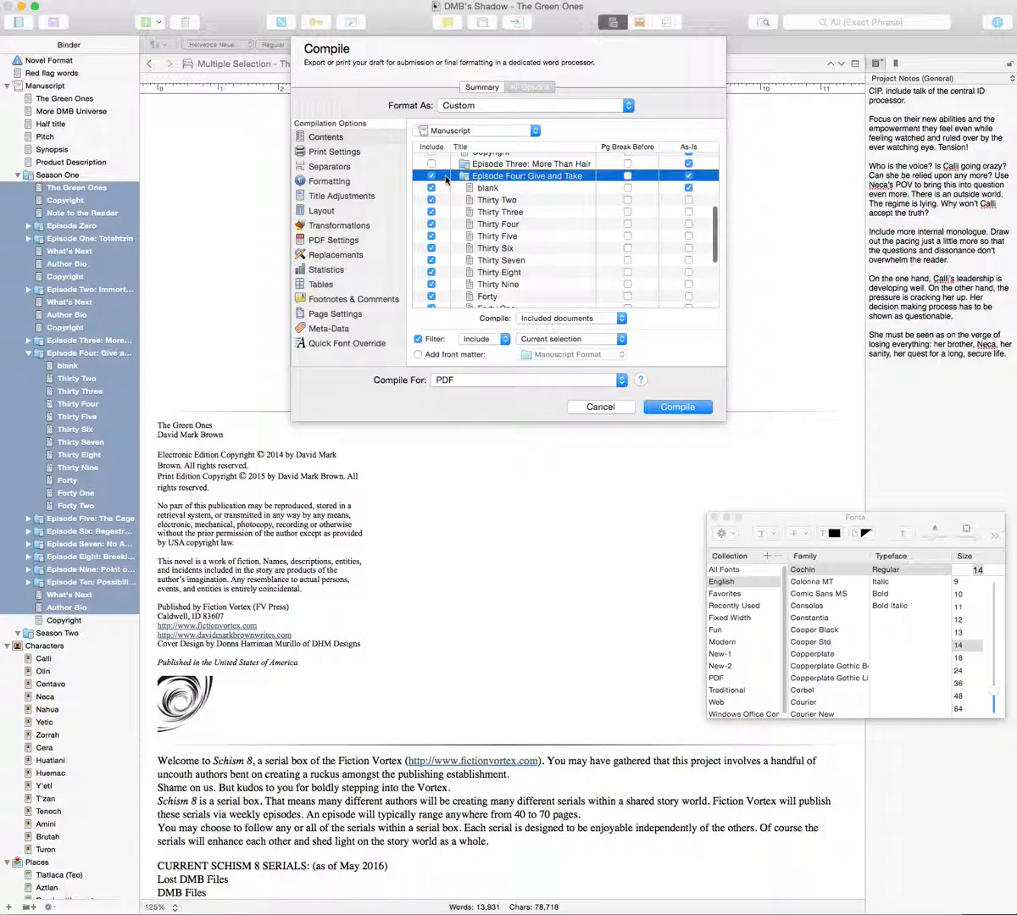
scroll(447, 179, "up", 4)
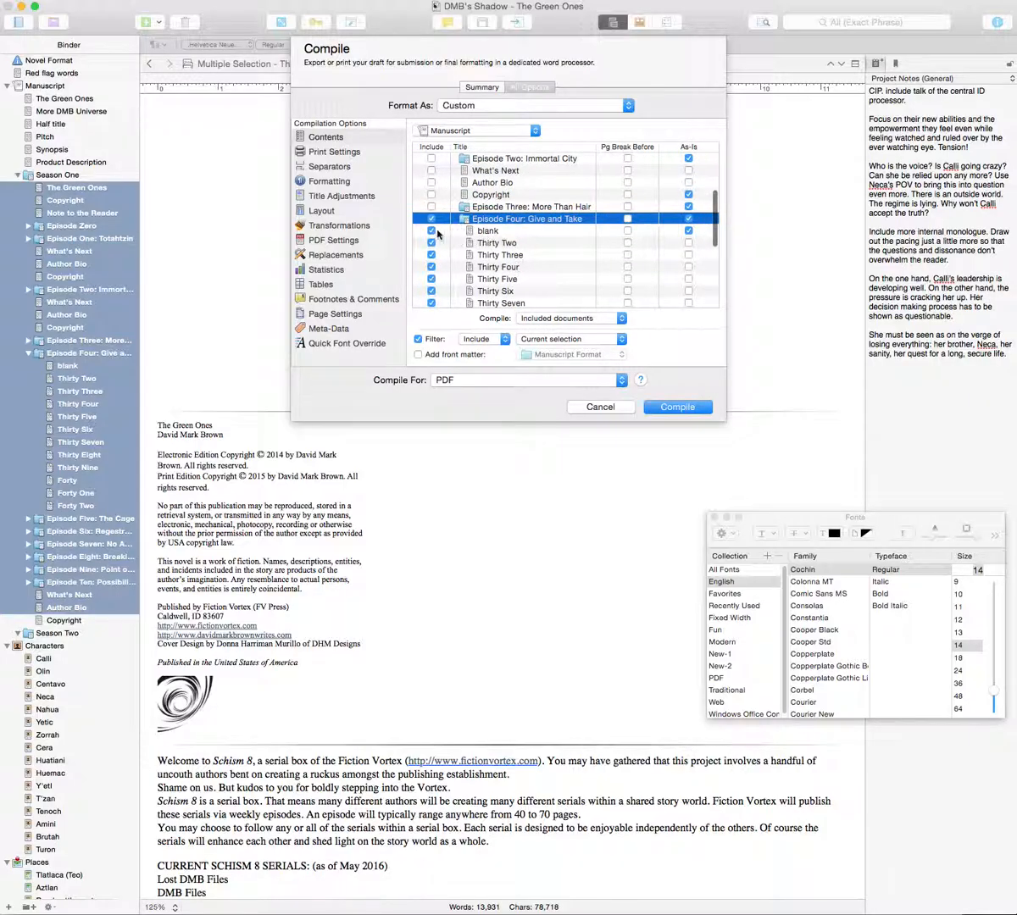
scroll(434, 234, "down", 2)
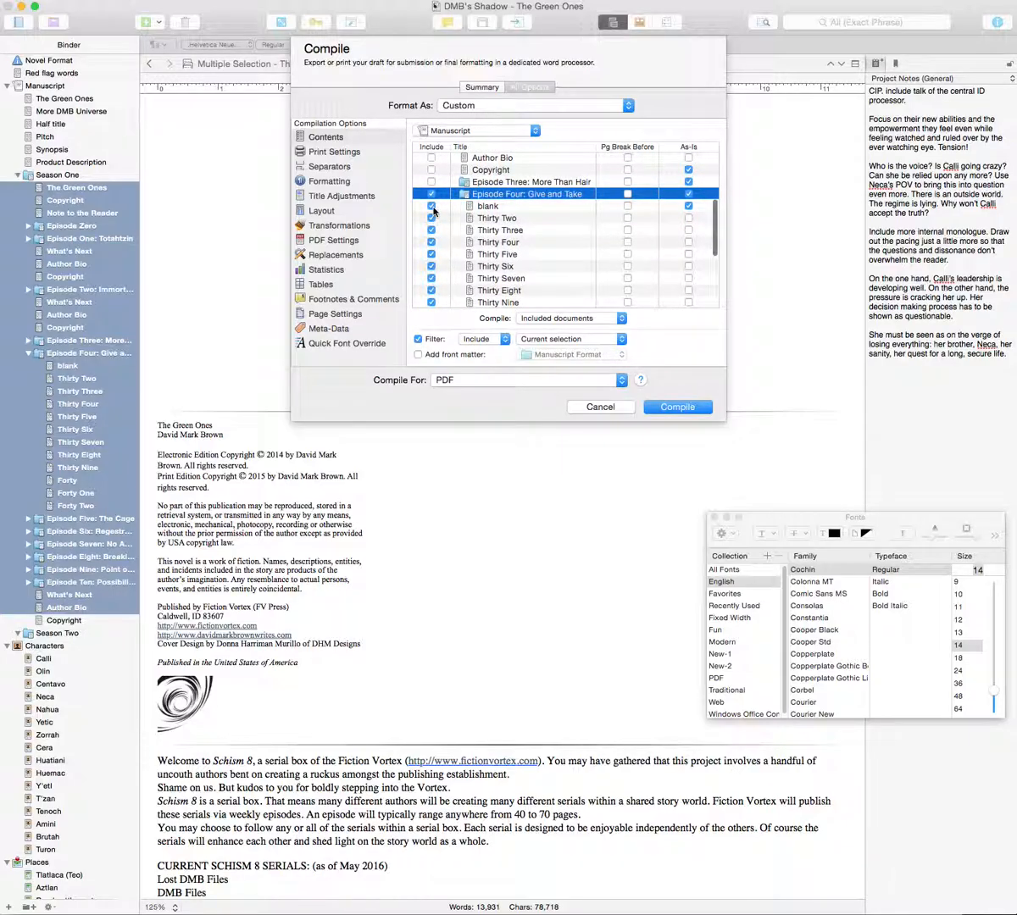
scroll(404, 200, "down", 1)
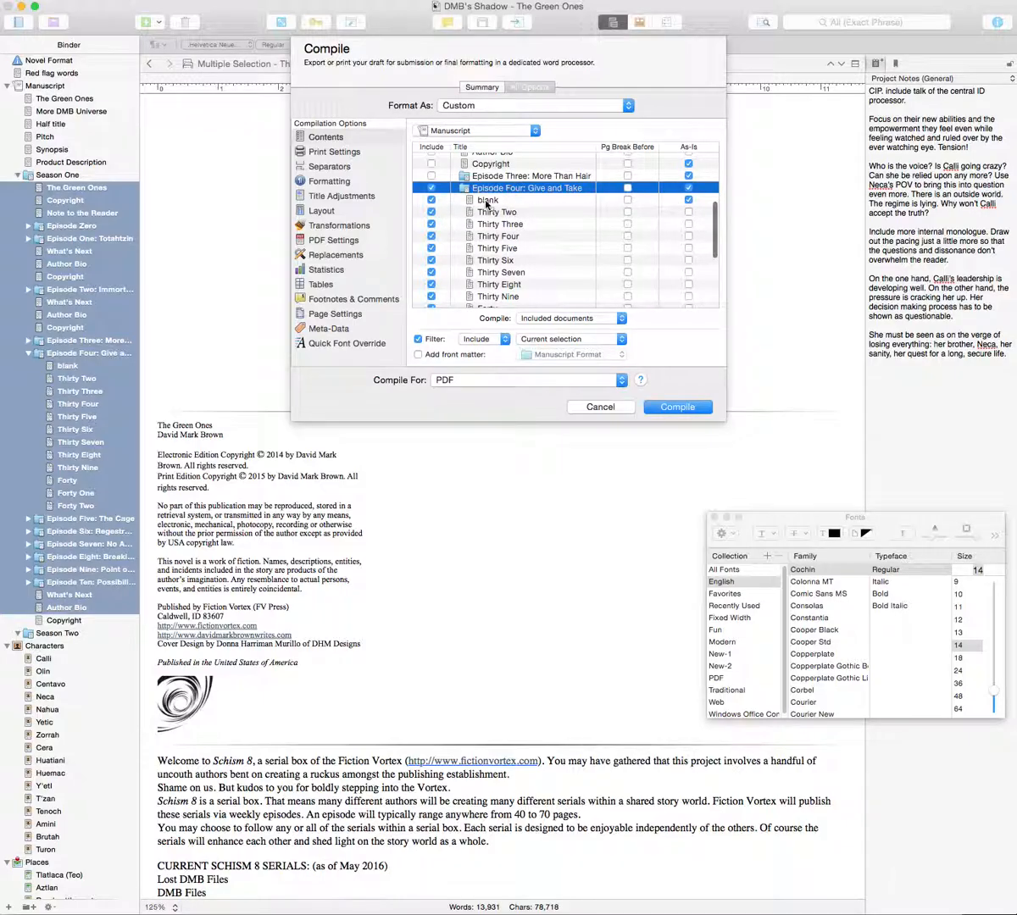
scroll(429, 216, "down", 3)
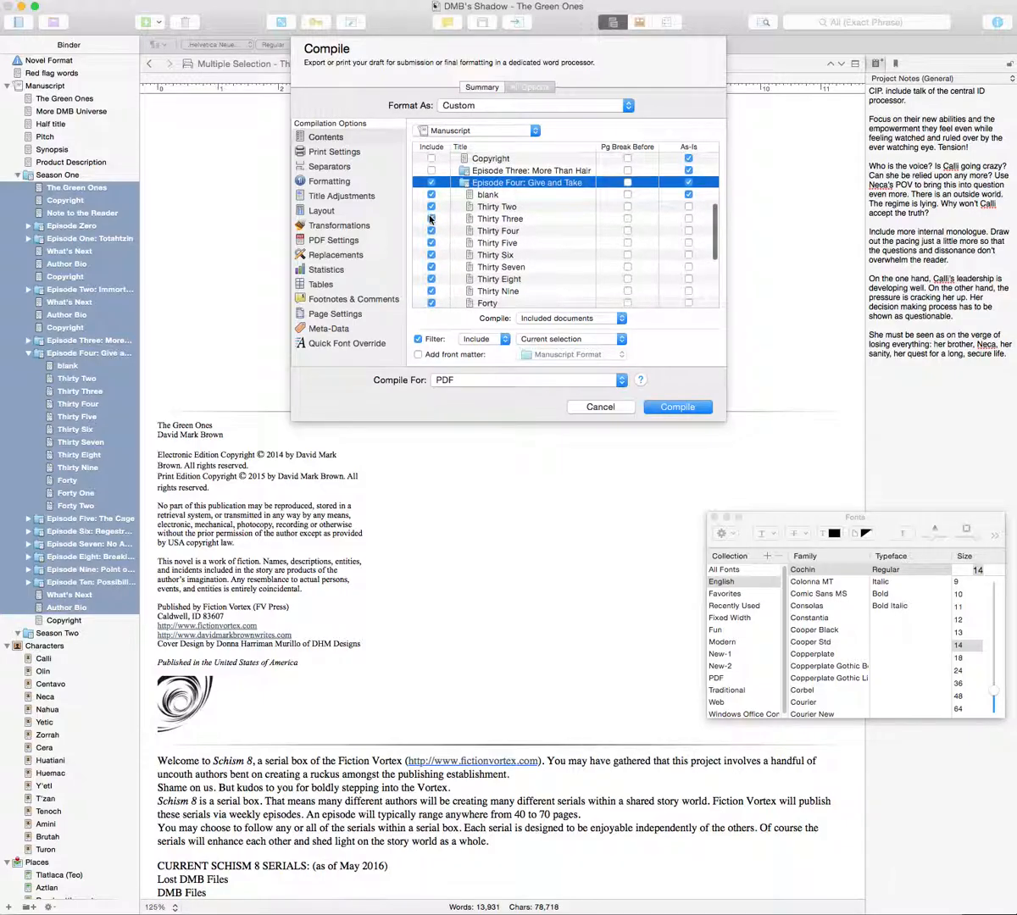
scroll(430, 219, "down", 8)
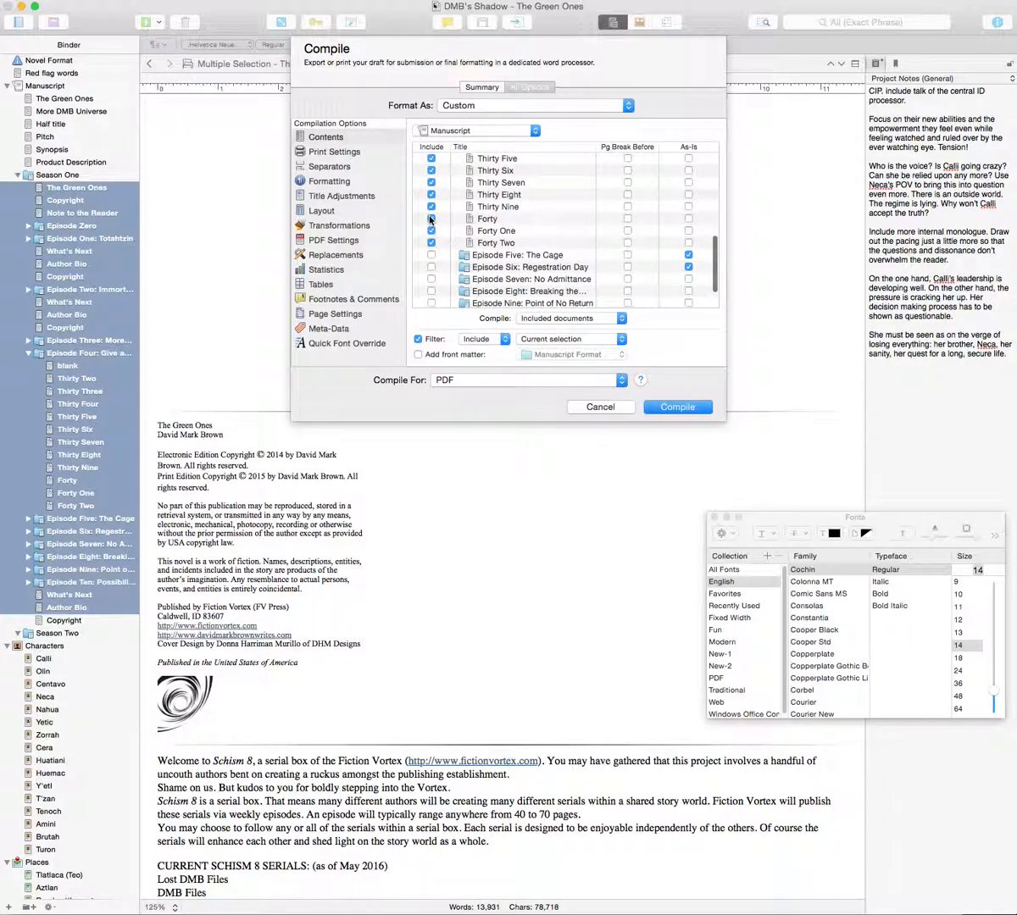
scroll(431, 218, "down", 1)
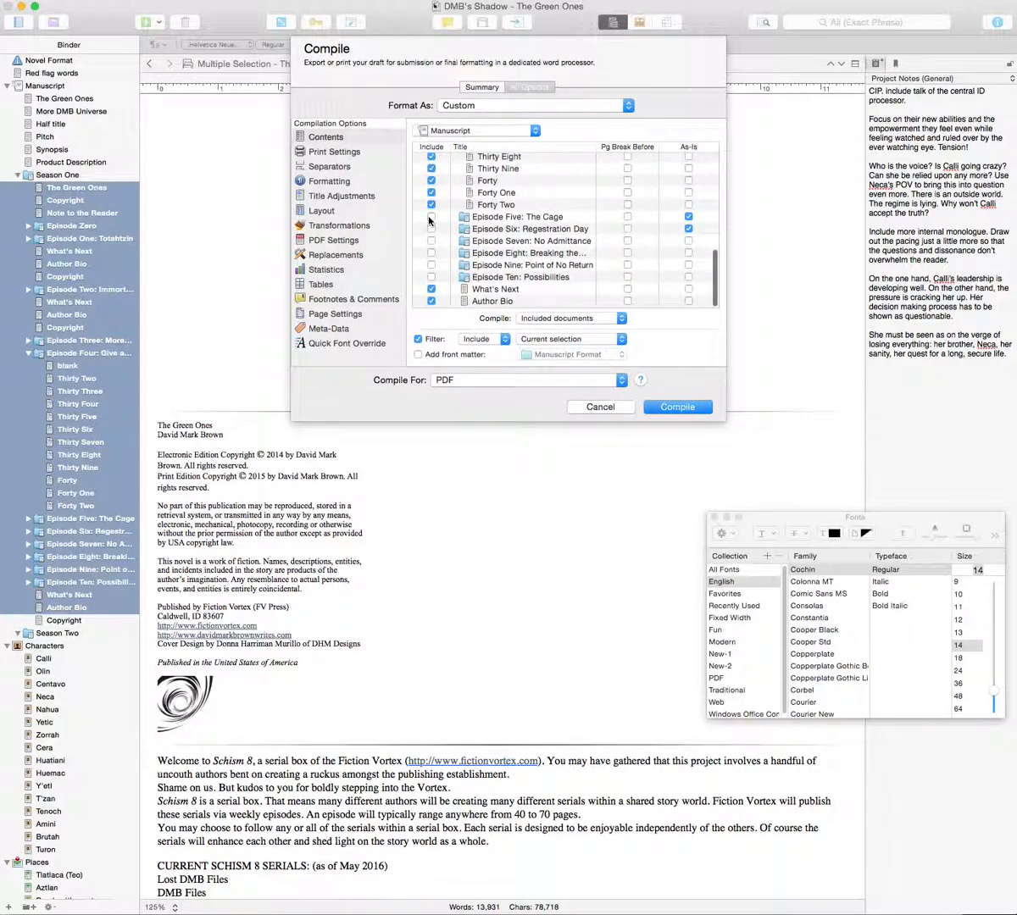
left_click(430, 289)
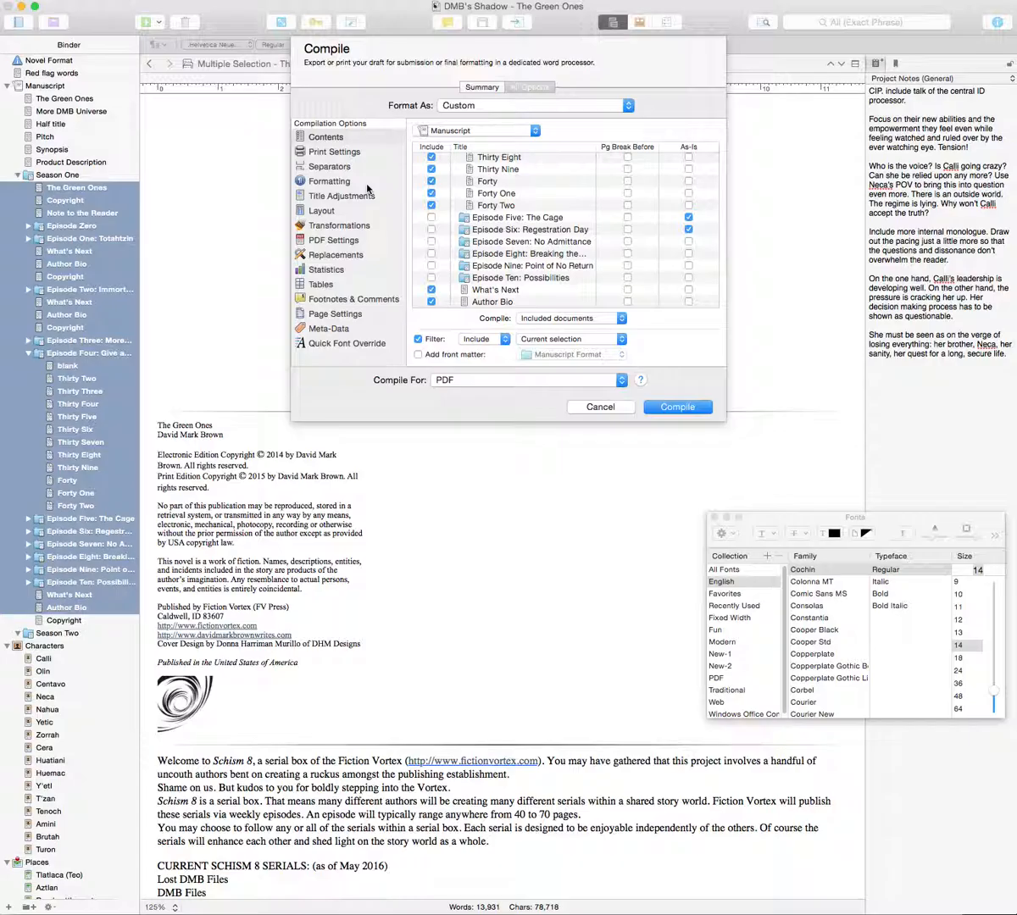
Step: Choose the Publishing layout type in the compile print settings and view the separator settings
left_click(332, 153)
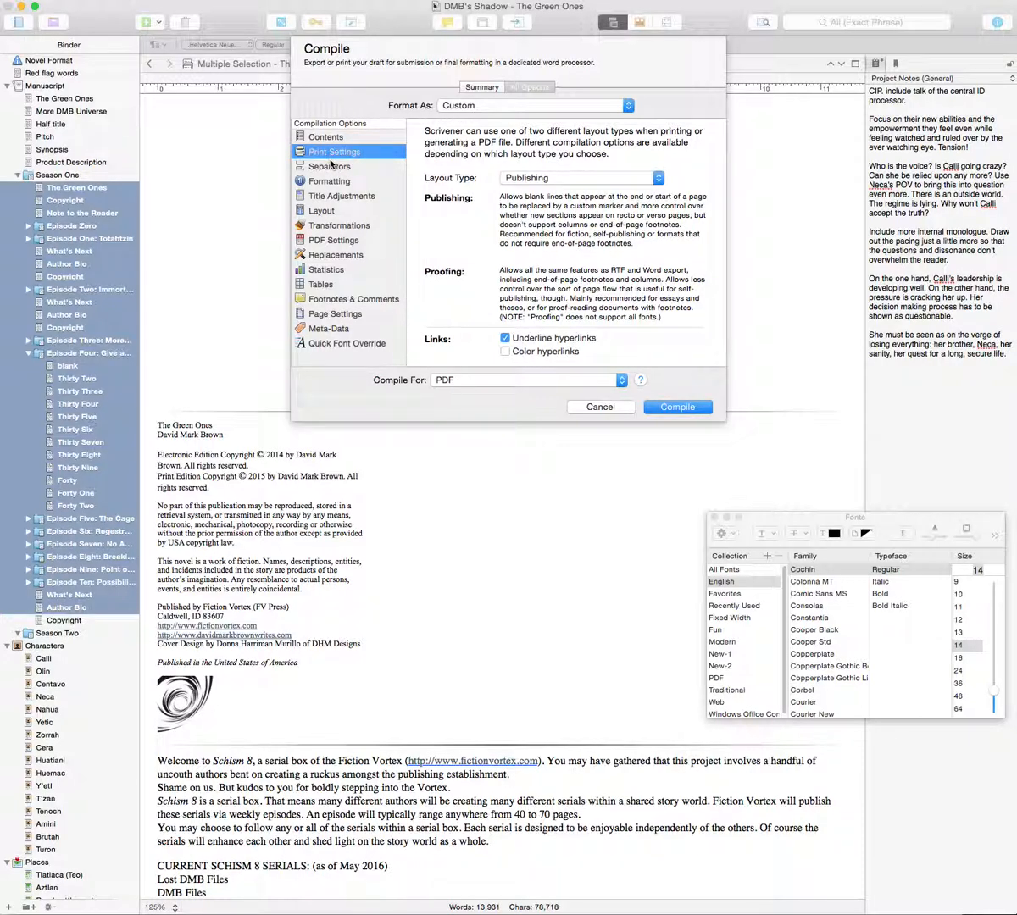
left_click(658, 180)
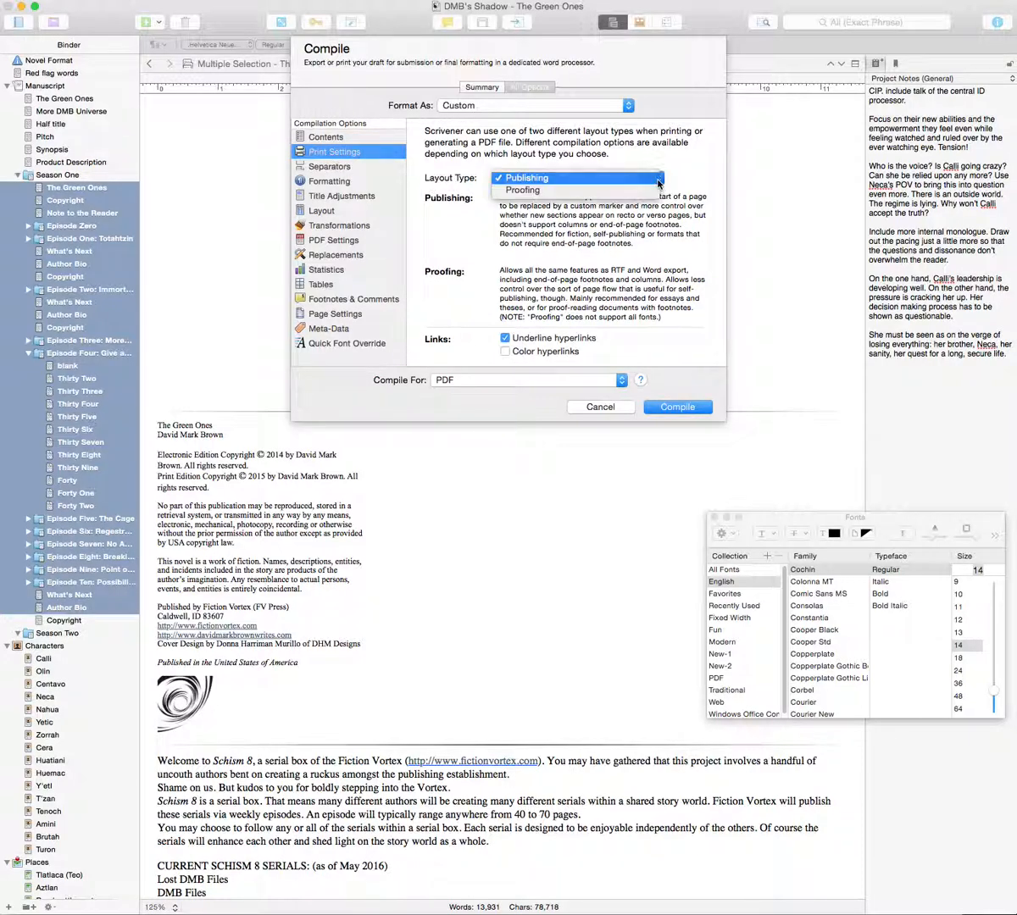
left_click(513, 178)
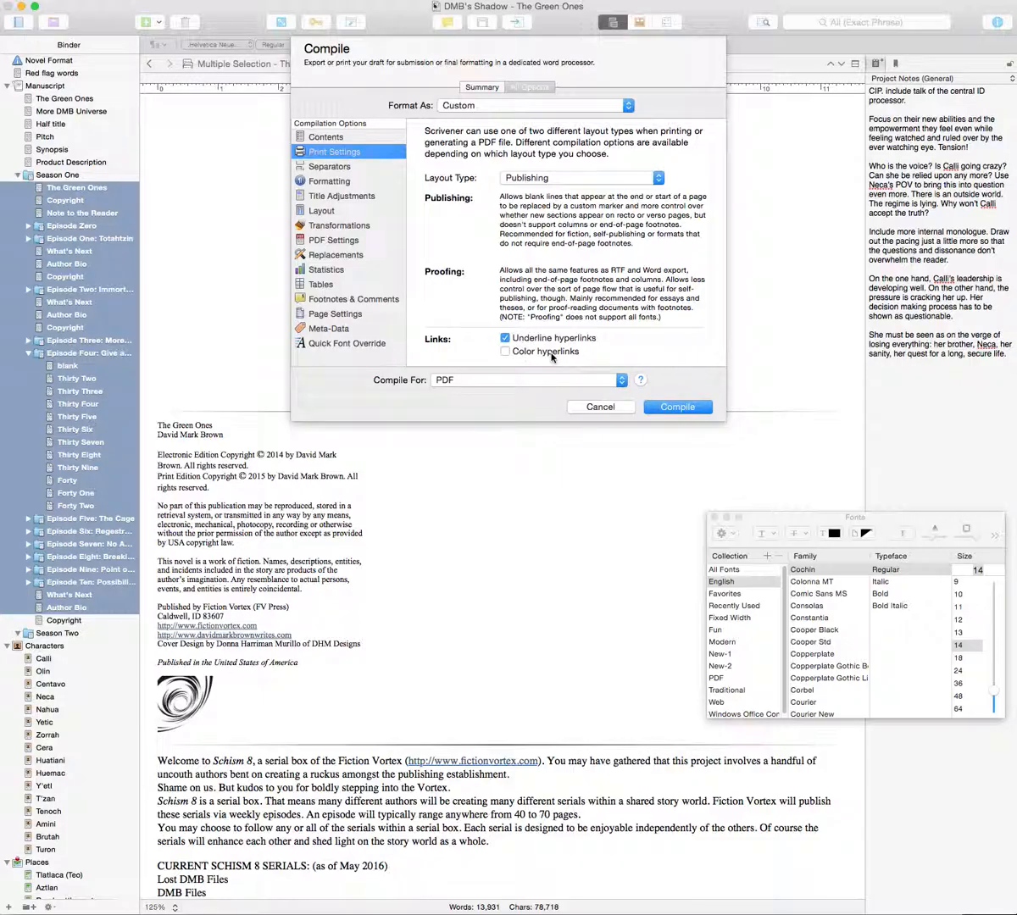
left_click(320, 166)
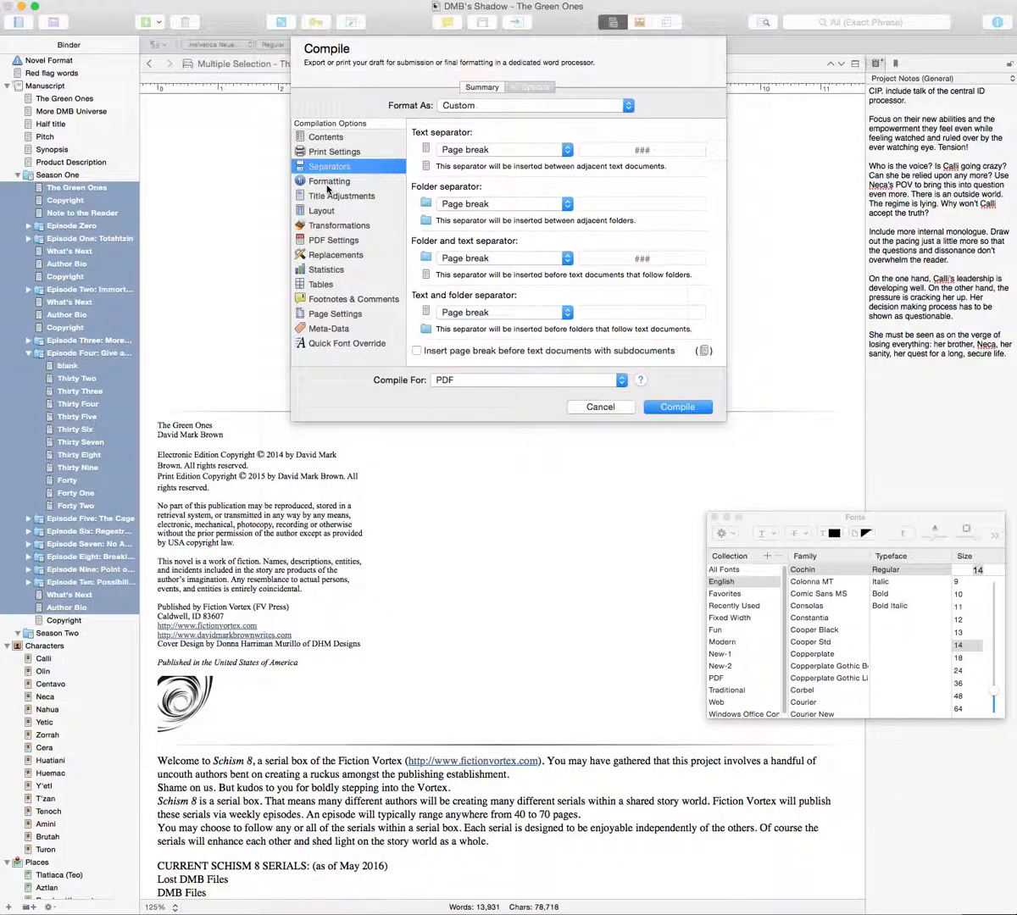
Step: Review the compile formatting of the Level 3+ and Level 2 sections, including the Level 3+ body text's font and first-line indent
left_click(328, 185)
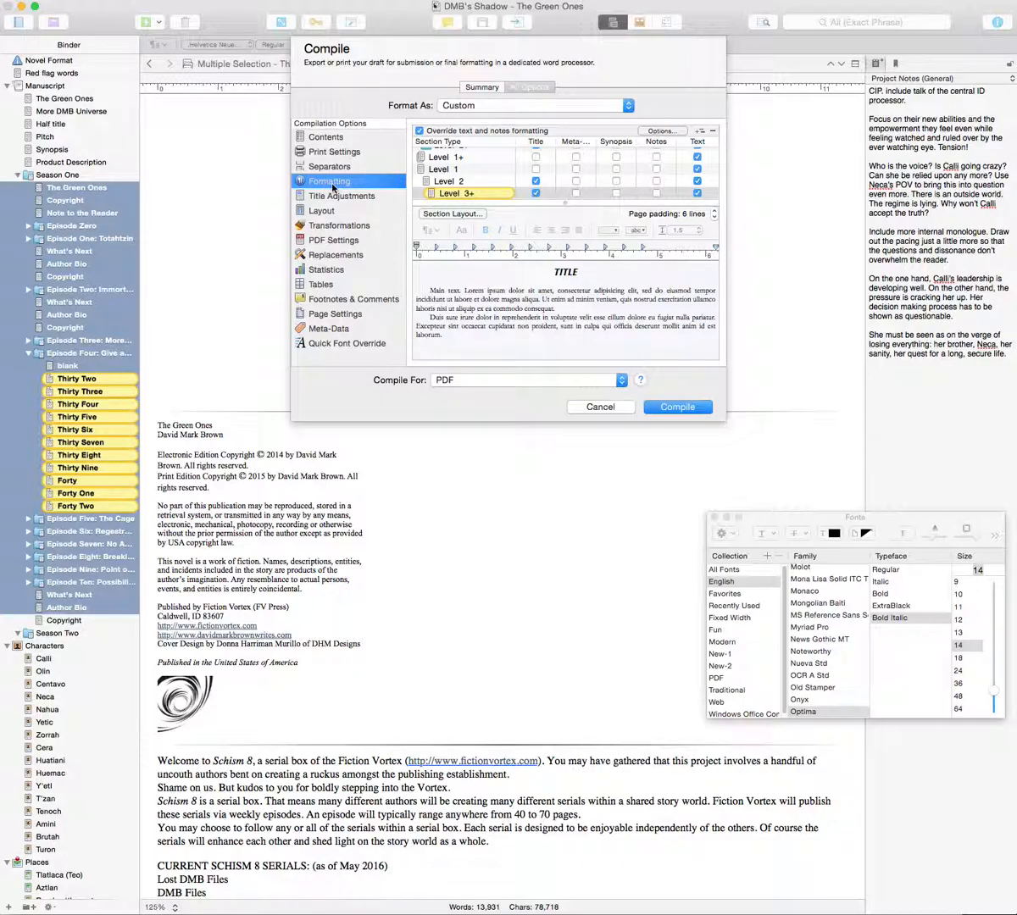
left_click(336, 168)
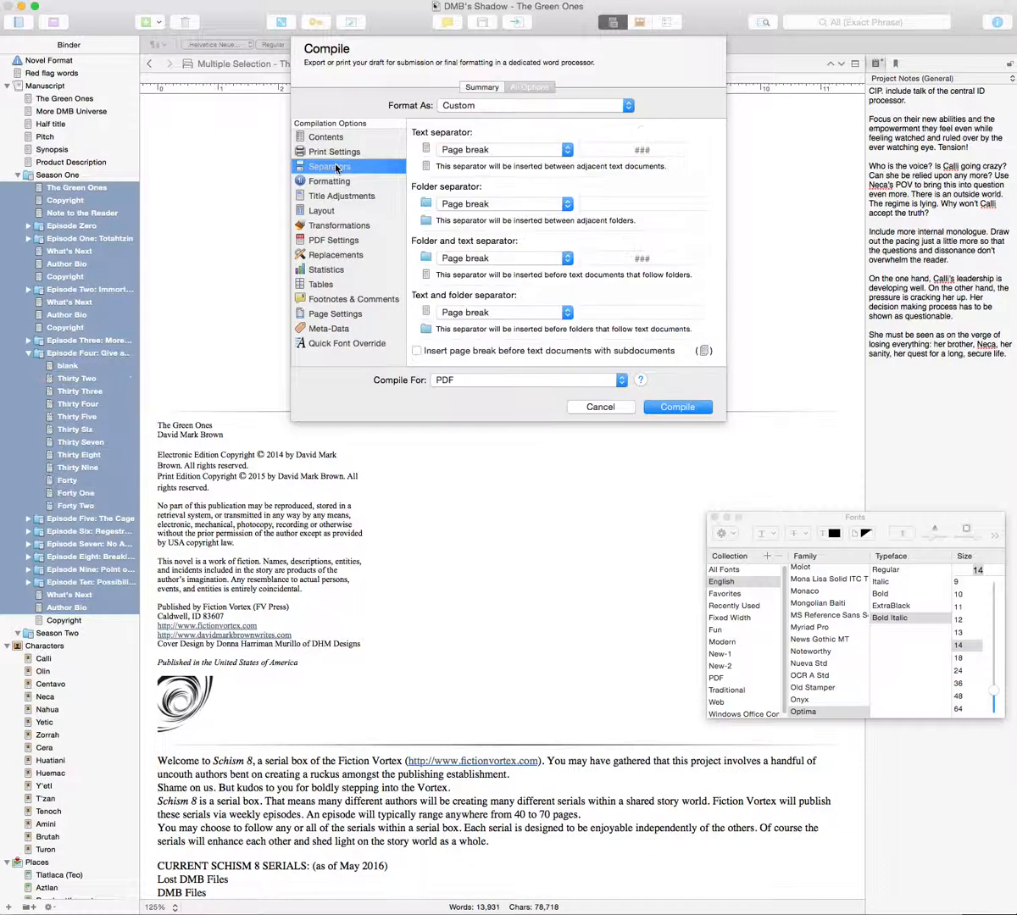
left_click(333, 184)
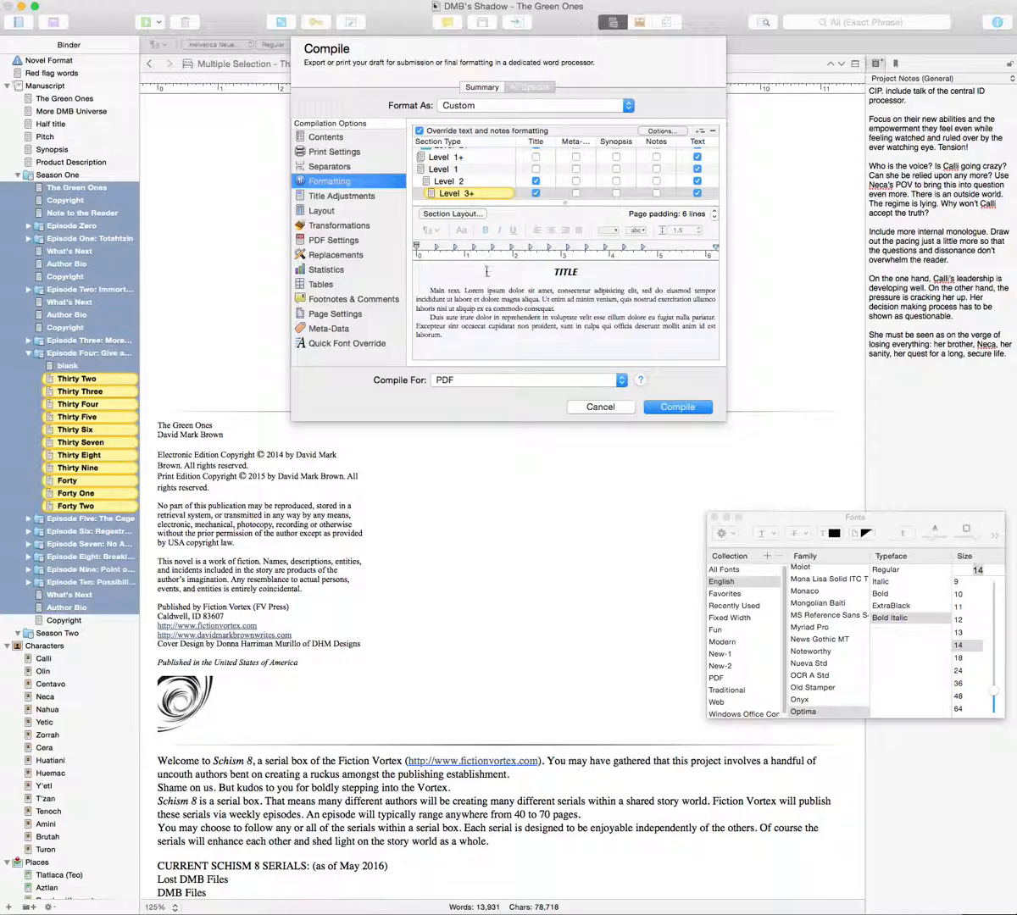
scroll(461, 179, "up", 1)
scroll(462, 189, "down", 1)
left_click(441, 297)
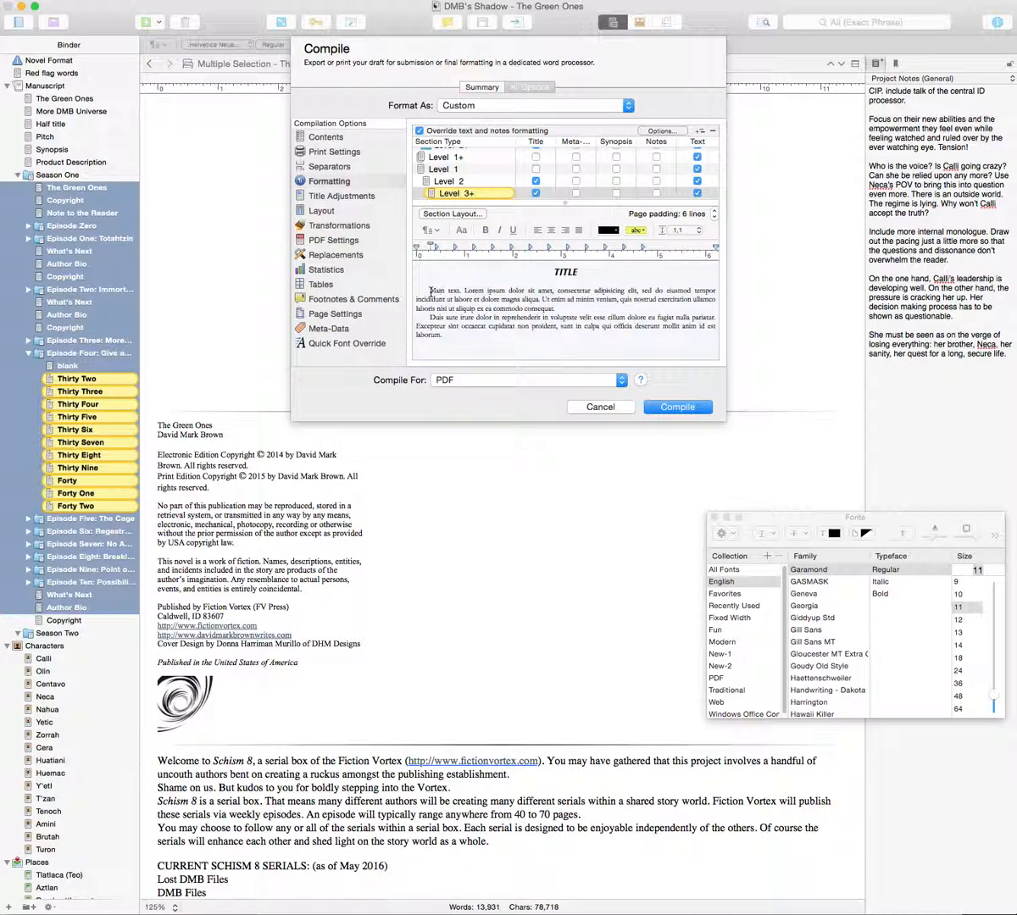
left_click_drag(431, 291, 444, 333)
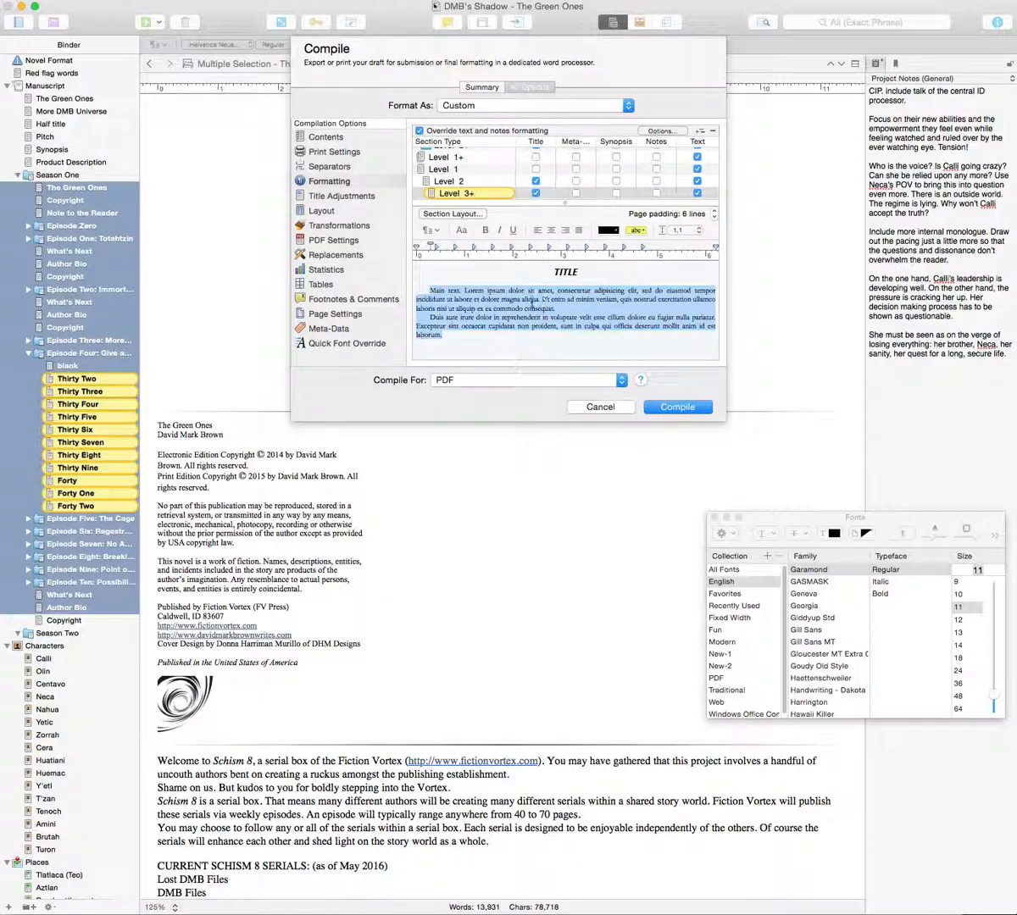
left_click(429, 290)
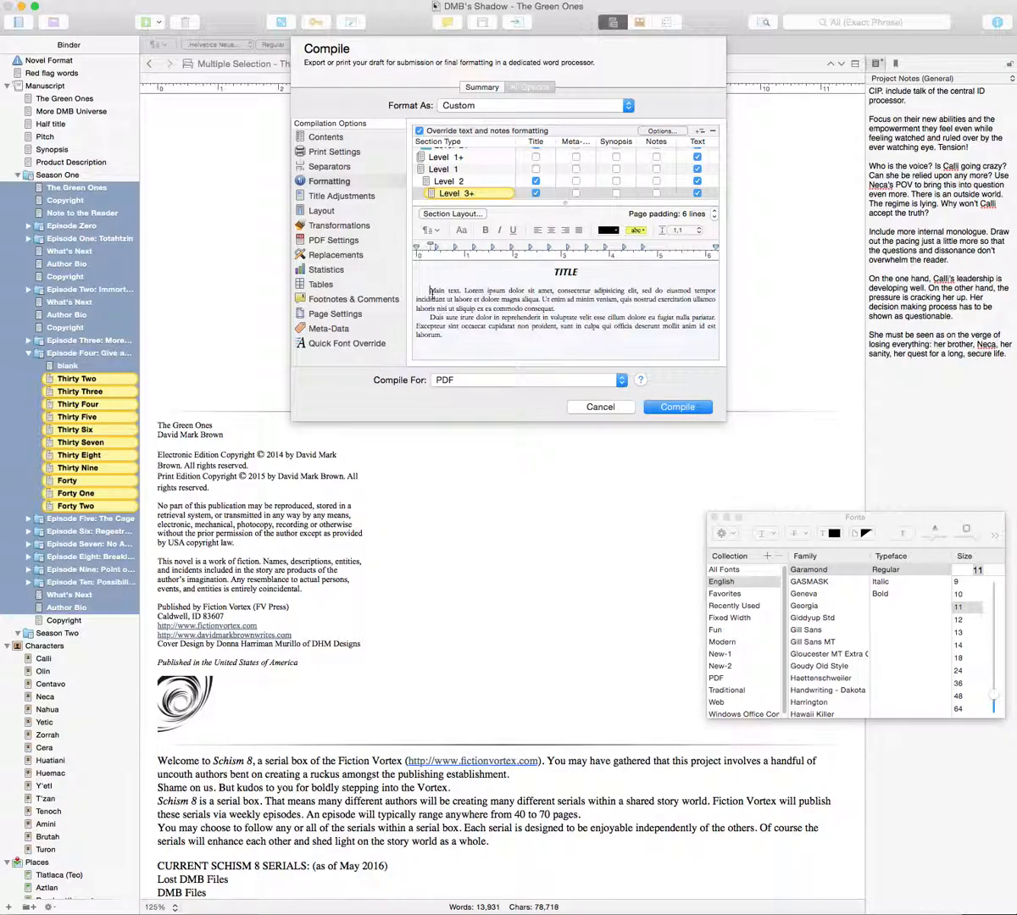
left_click_drag(430, 246, 433, 246)
left_click_drag(432, 246, 433, 246)
left_click(423, 177)
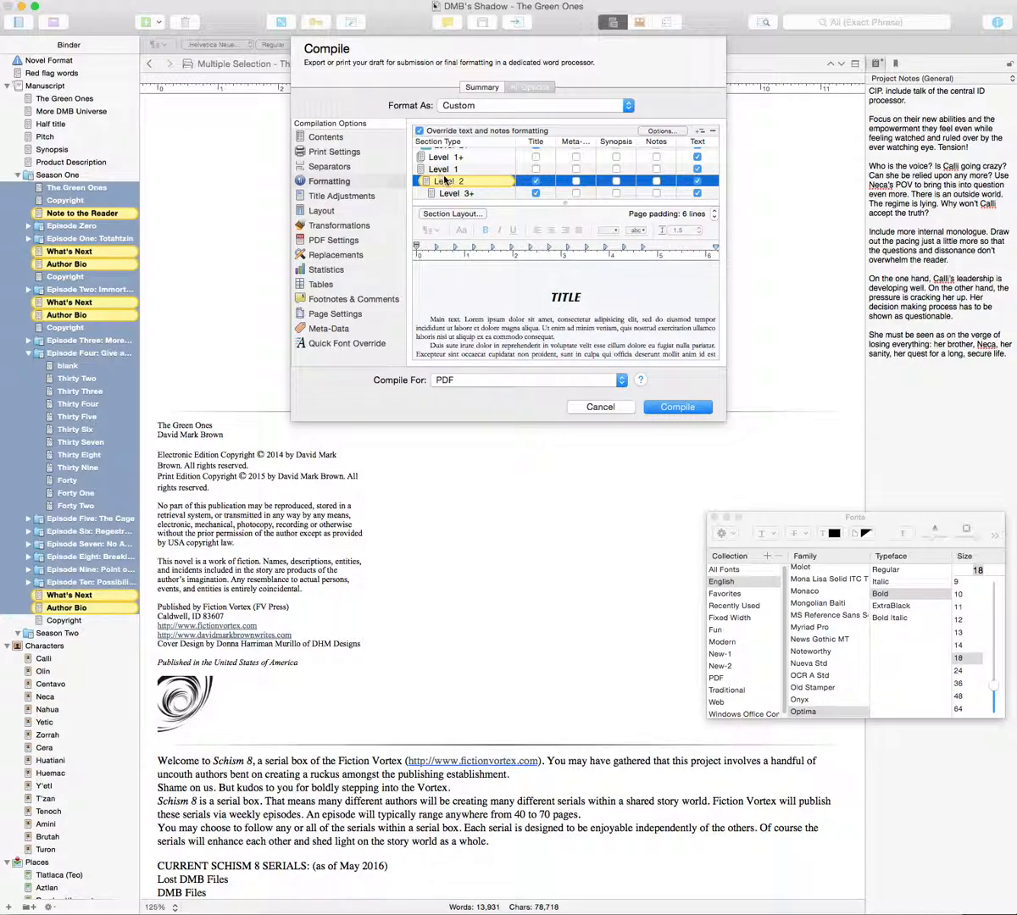
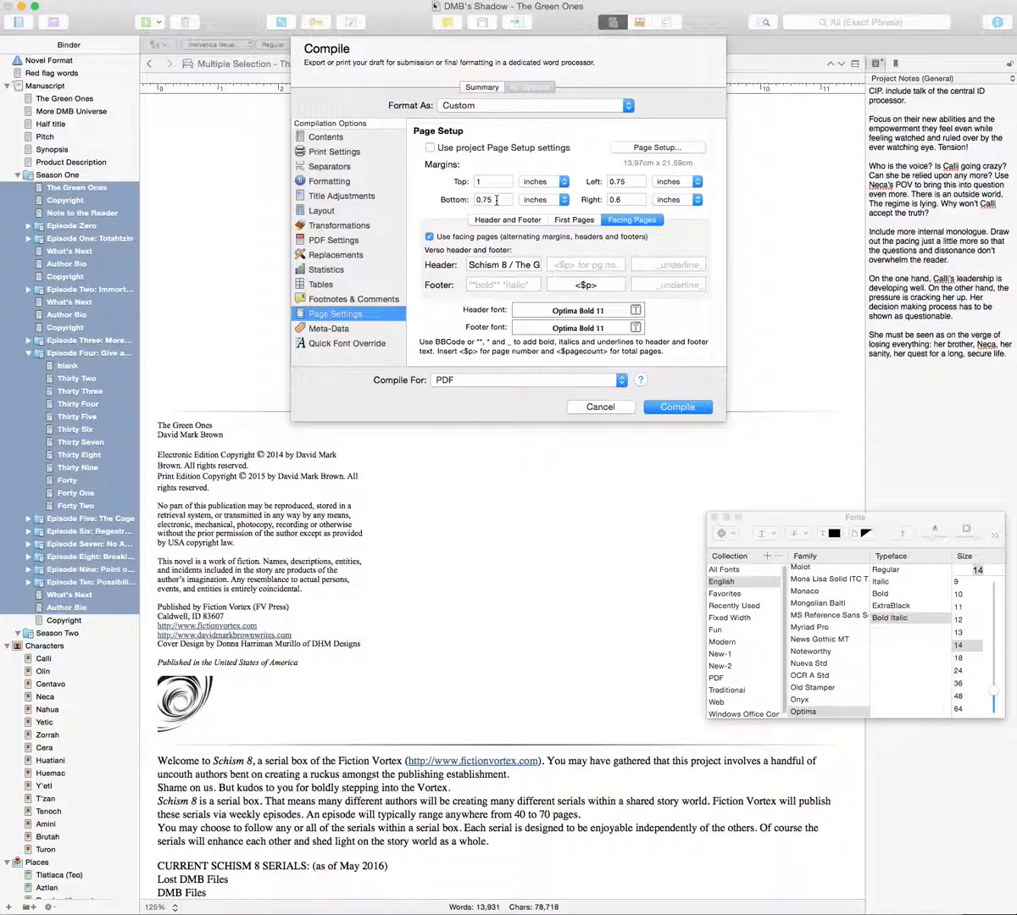
Step: Review the compile page margins and the regular header and footer, including the author-name header and the page-number tag
left_click(494, 202)
left_click(491, 223)
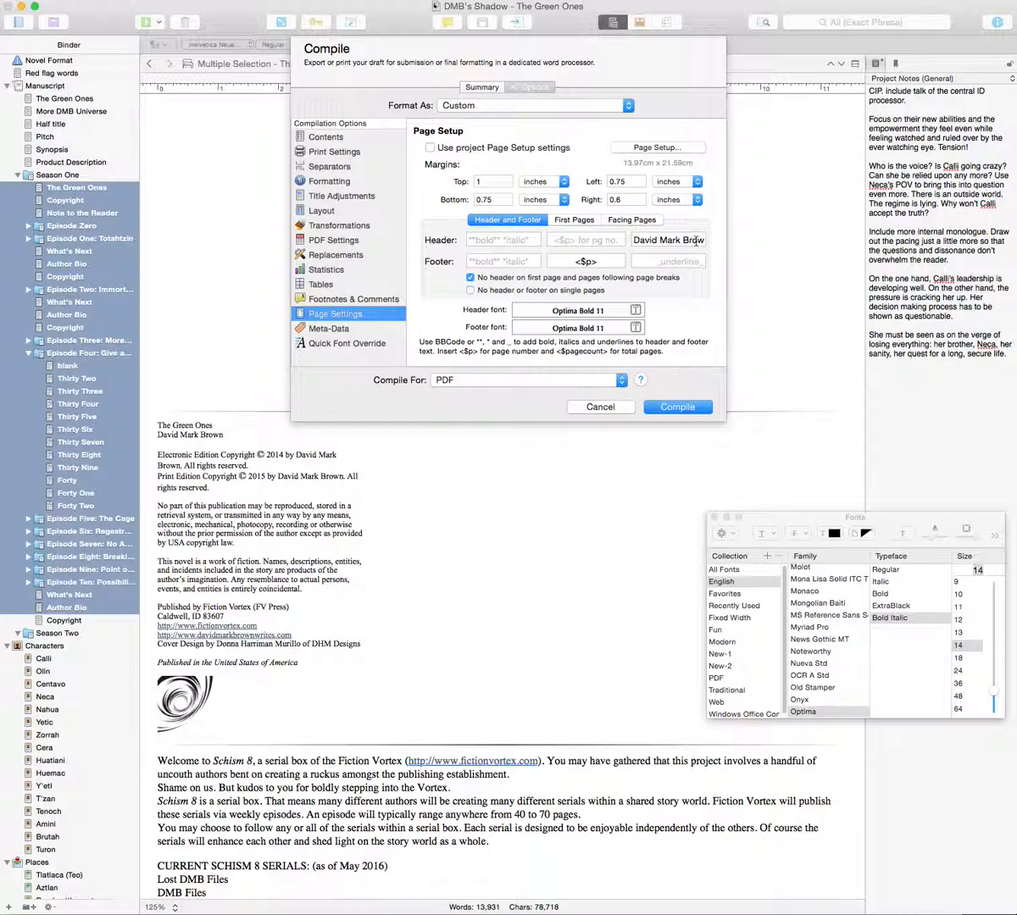
left_click(652, 240)
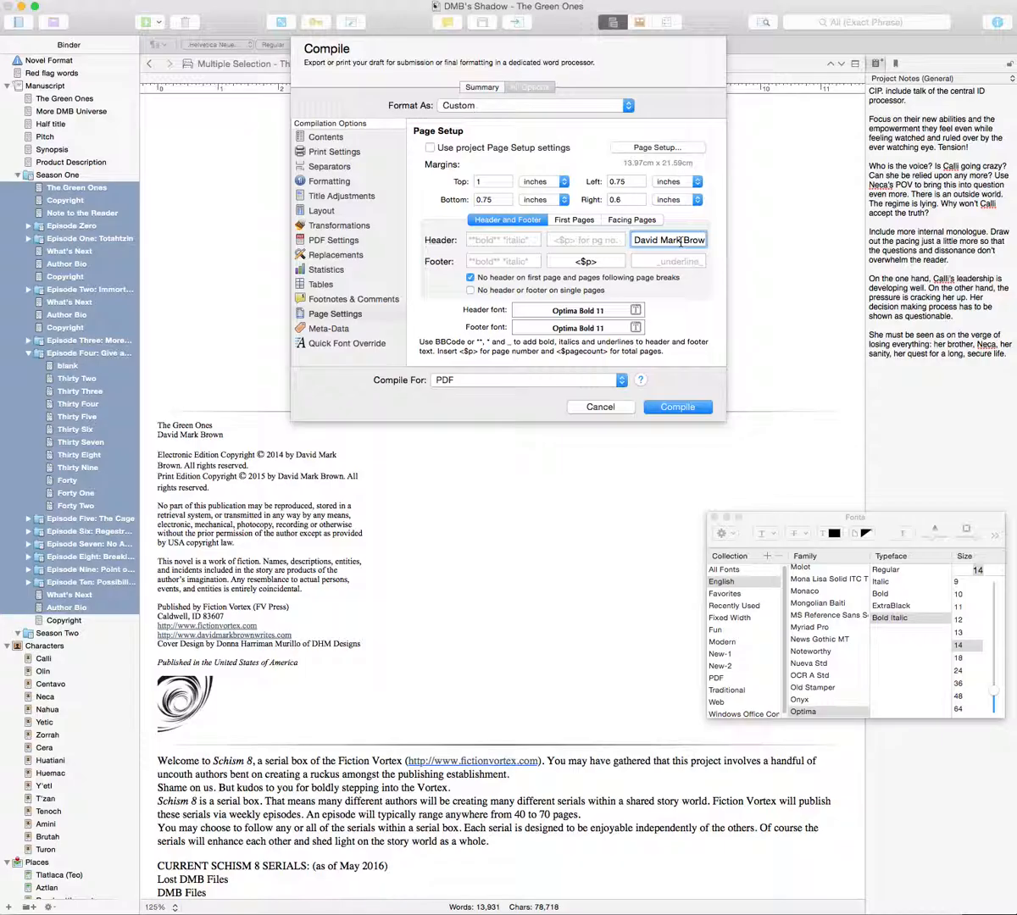
key("Down")
left_click(568, 261)
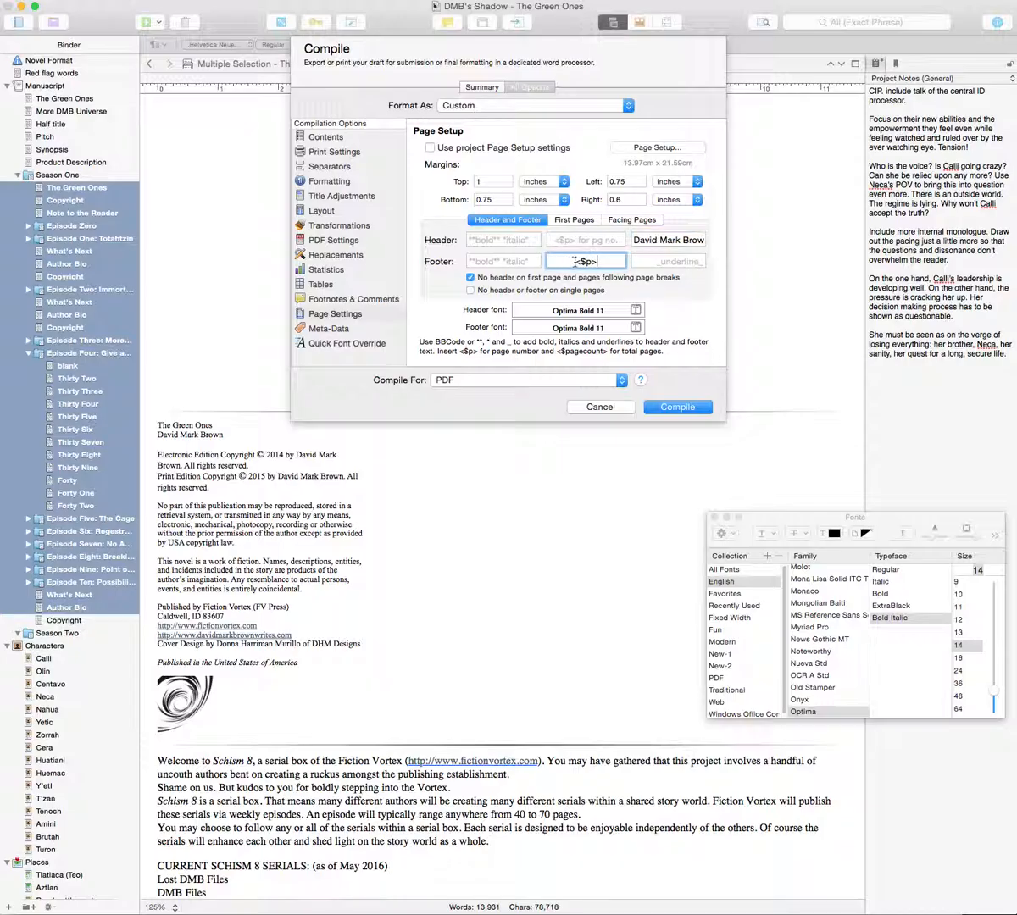
left_click_drag(600, 261, 574, 261)
Step: In the first-pages settings, choose Page 7 as the start of the regular header and footer
left_click(579, 225)
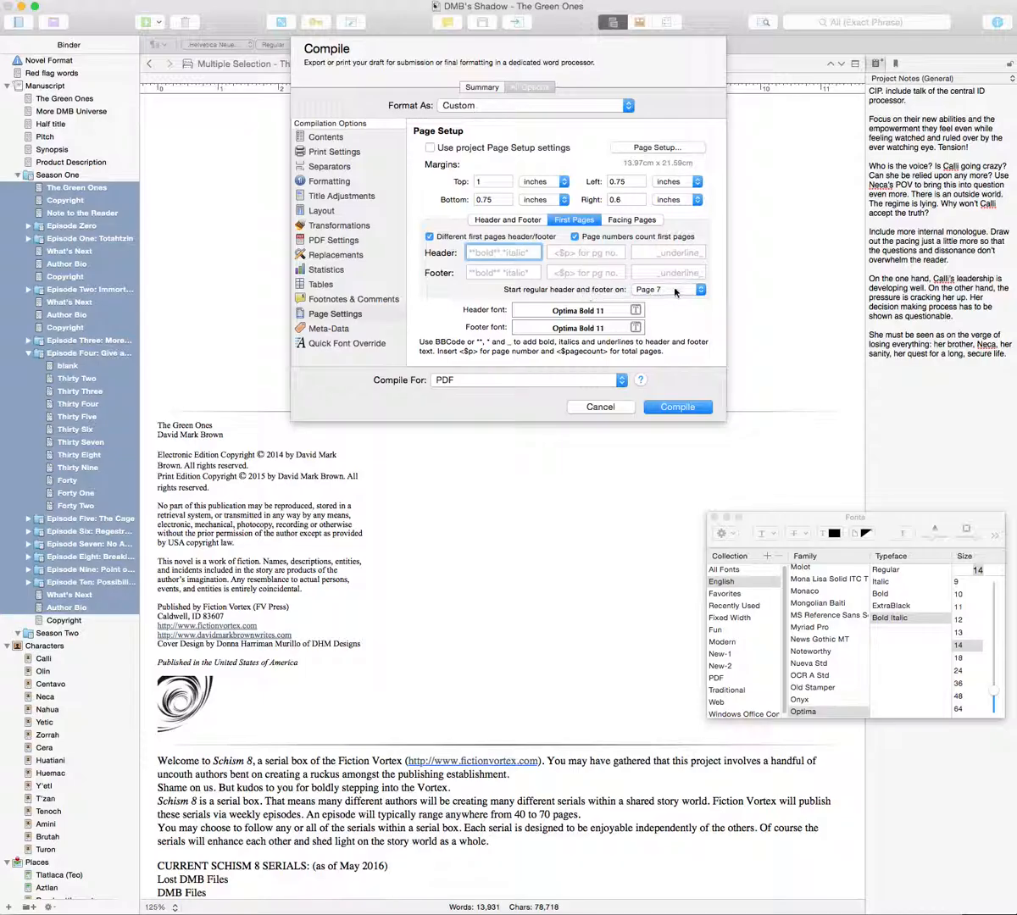
left_click(700, 290)
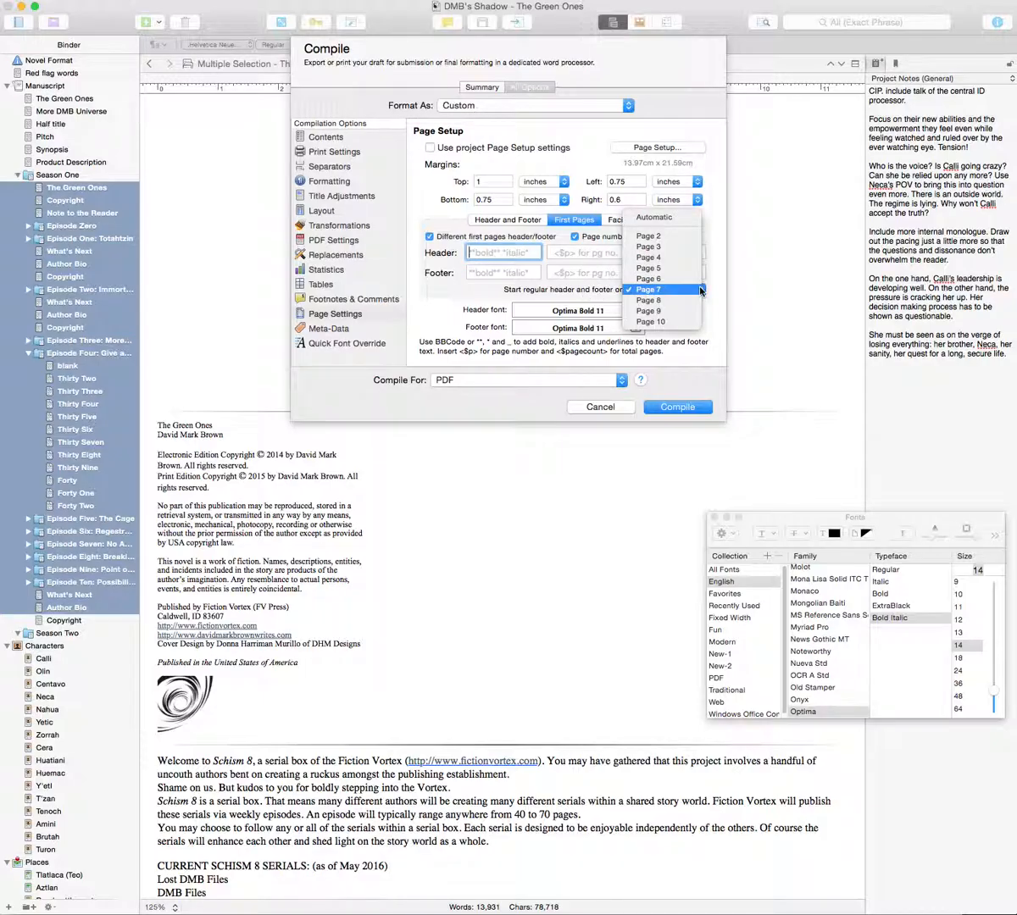
left_click(657, 290)
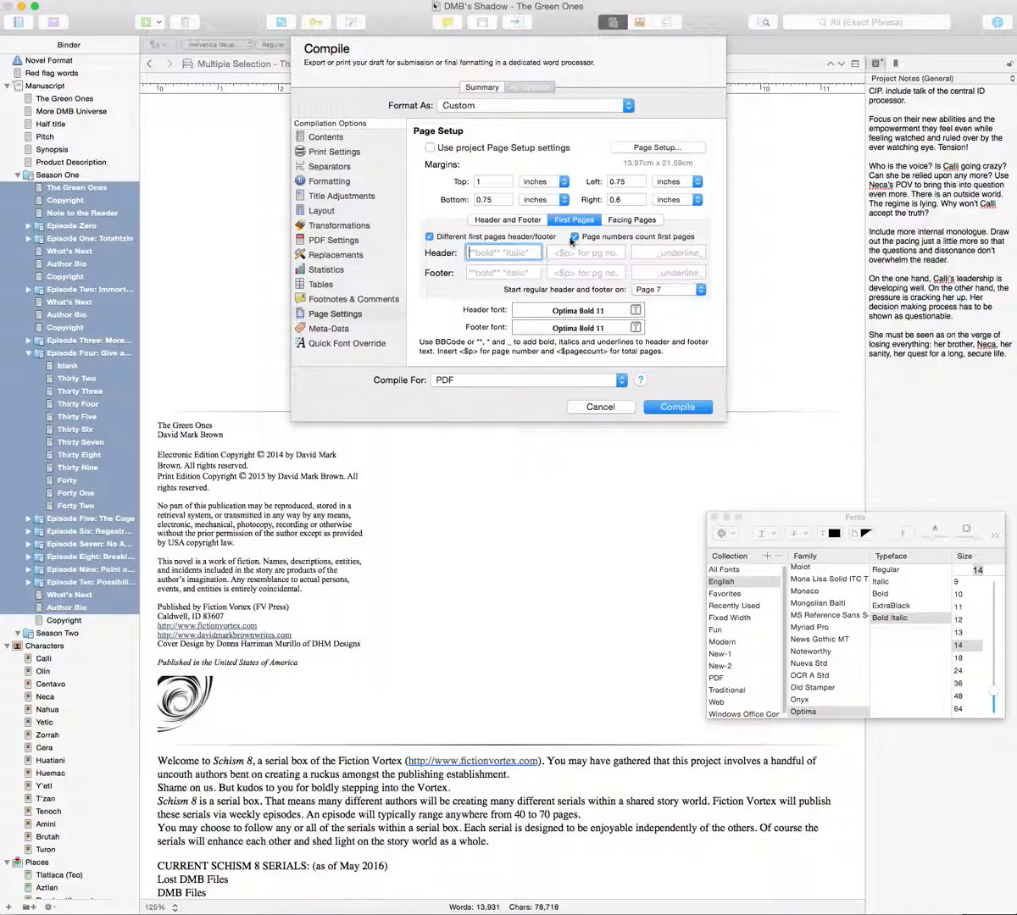
Step: Change the episode number in the facing-pages header so it reads "Schism 8 / The Green Ones, Ep 4"
left_click(604, 217)
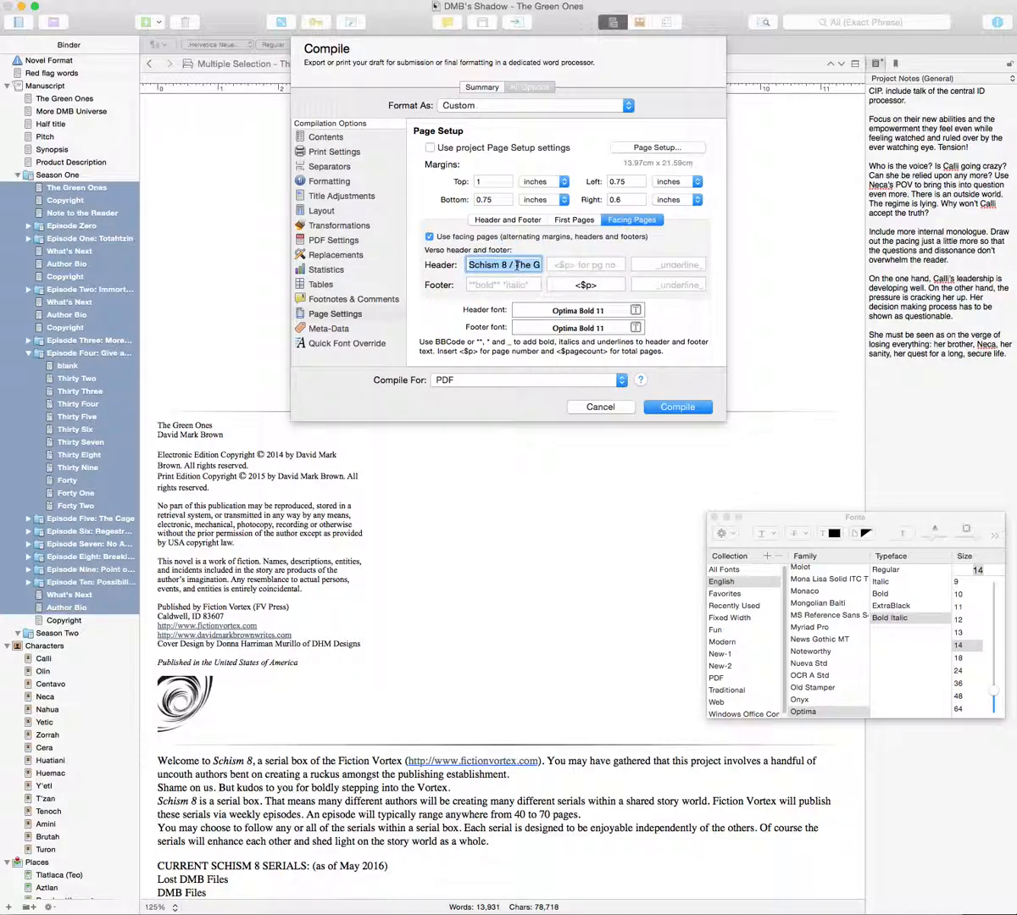
left_click(517, 265)
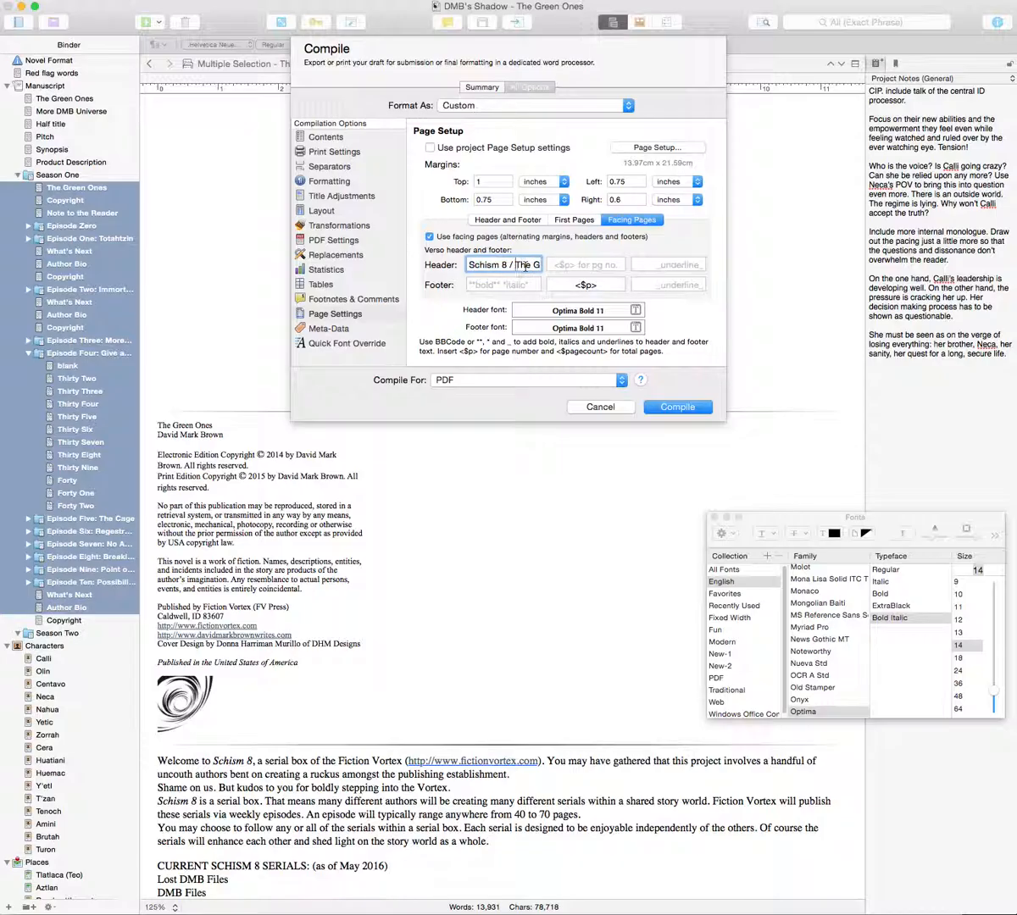
key("Left")
key("Left")
key("Left")
key("Left")
key("Left")
key("Left")
key("Left")
key("Left")
key("Left")
key("Left")
key("Left")
key("Right")
key("Right")
key("Right")
key("Right")
key("Right")
key("Right")
key("Right")
key("Right")
key("Right")
key("Right")
key("Right")
key("Right")
key("Right")
key("Right")
key("Right")
key("Right")
key("Right")
key("Right")
key("Right")
key("Right")
key("Right")
key("Right")
key("Right")
key("Right")
key("Right")
key("Right")
key("Right")
key("Right")
key("Right")
key("Right")
key("Left")
key("Left")
key("Left")
key("Left")
key("Left")
key("Right")
key("Right")
key("Right")
key("Right")
key("Right")
key("Right")
key("BackSpace")
type("4")
Step: Set the compile meta-data title to "The Green Ones, Ep4" and look through the keywords
left_click(342, 329)
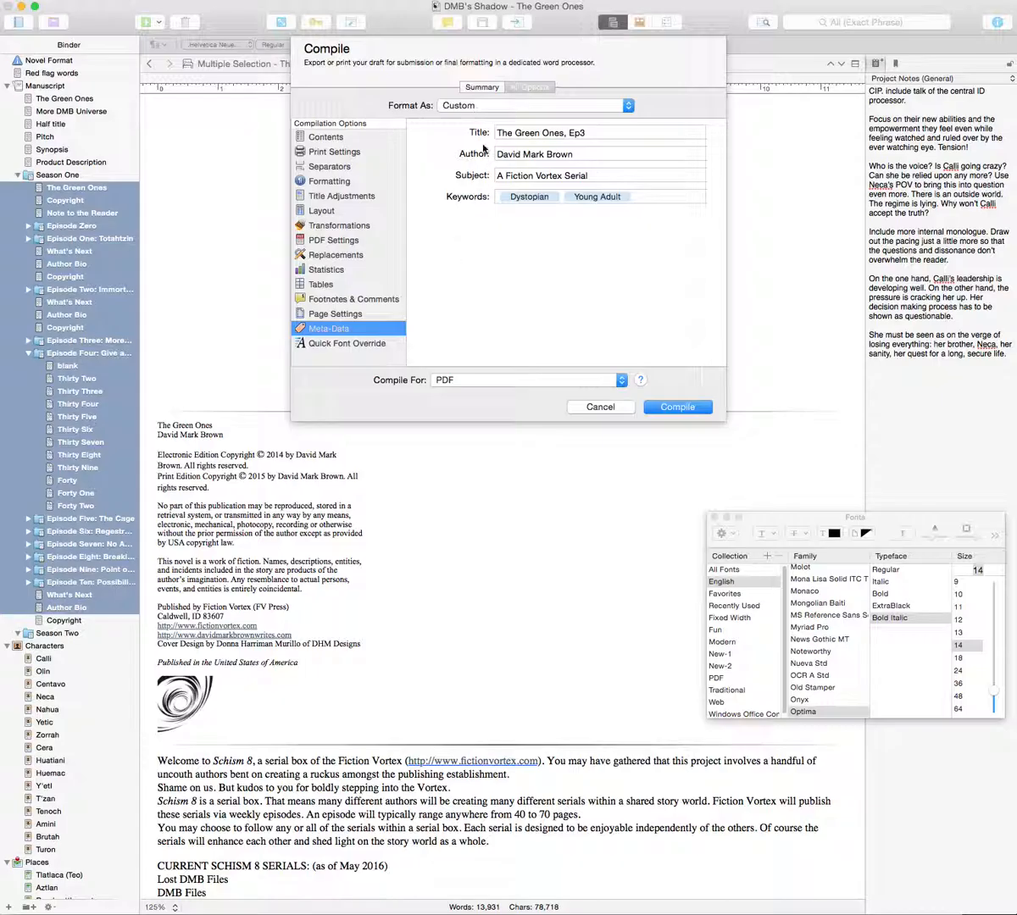
left_click(575, 133)
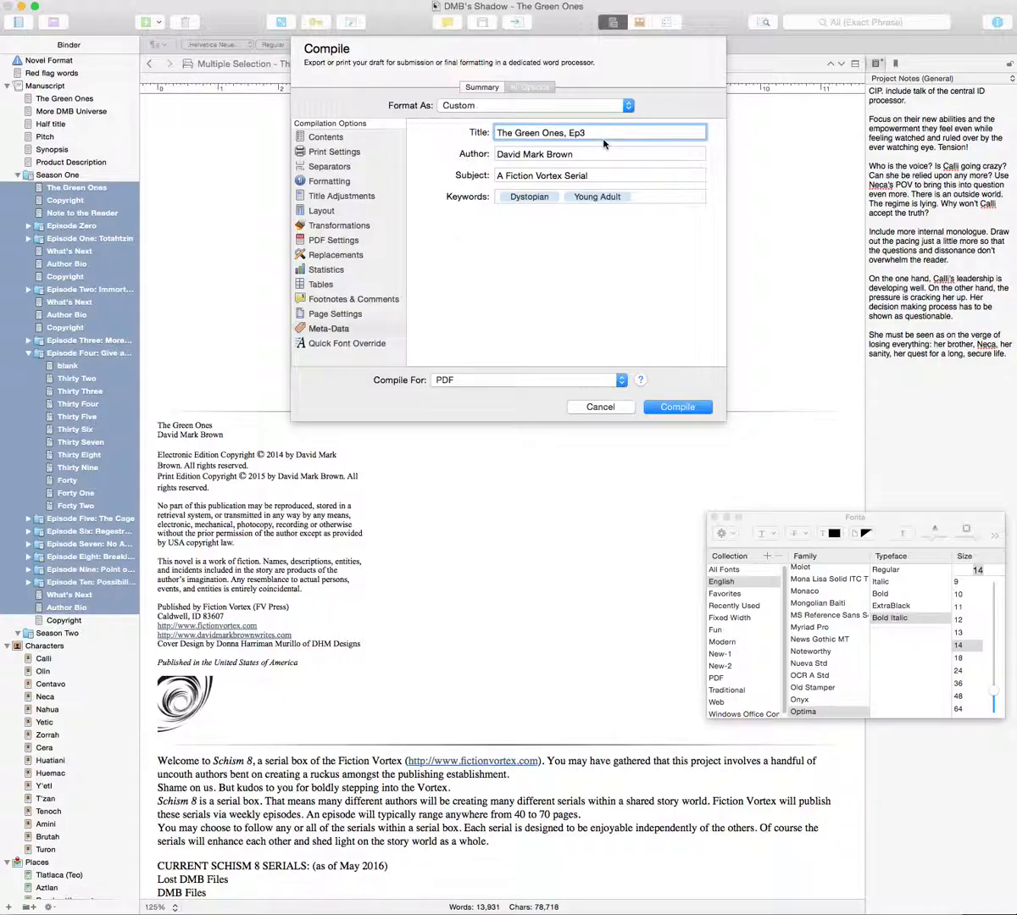
key("BackSpace")
left_click(672, 198)
key("super+v")
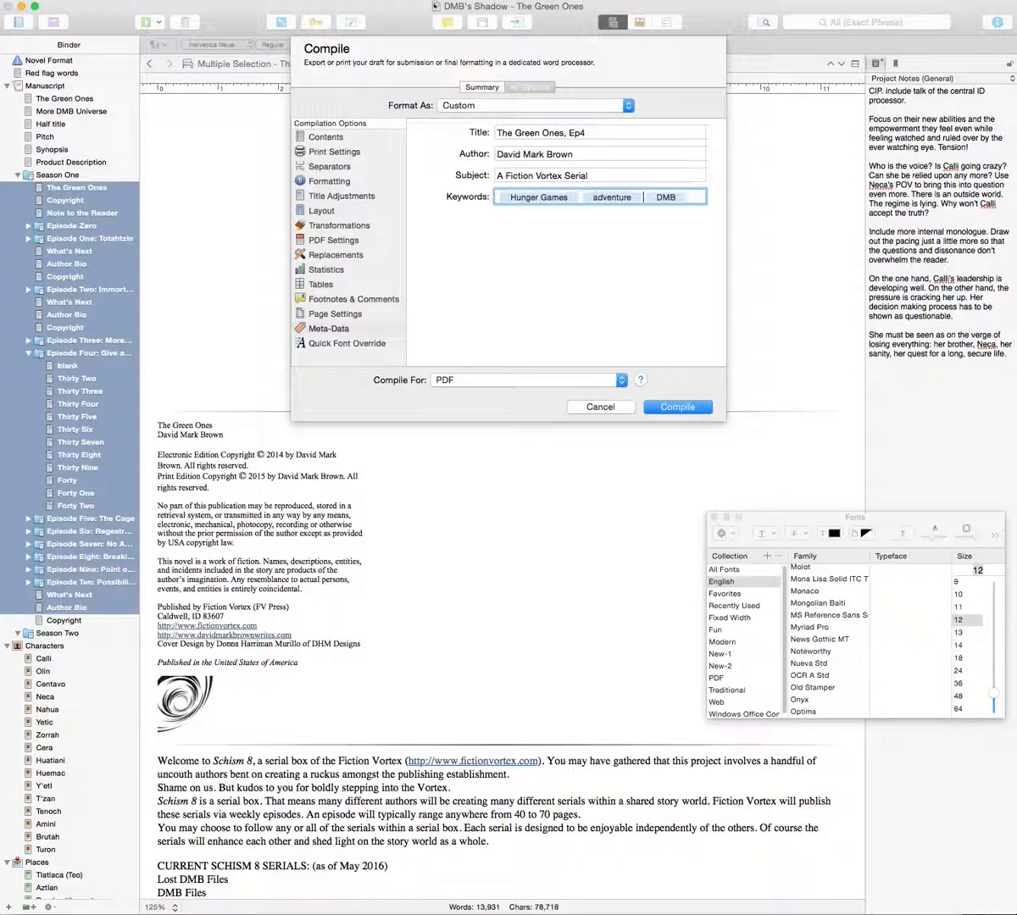
key("Up")
key("Up")
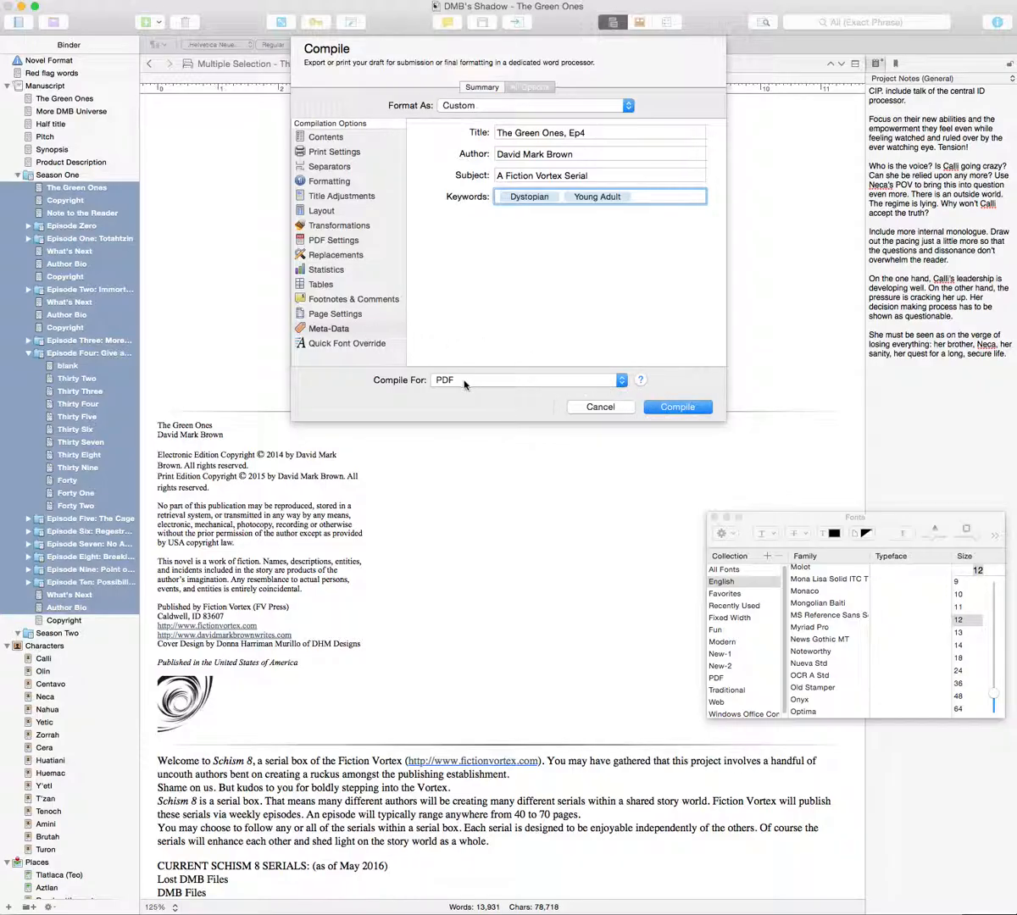
Step: Compile the PDF and export it to the Green Ones KDP folder as Schism8-GreenOnes-Ep4-CS
left_click(677, 408)
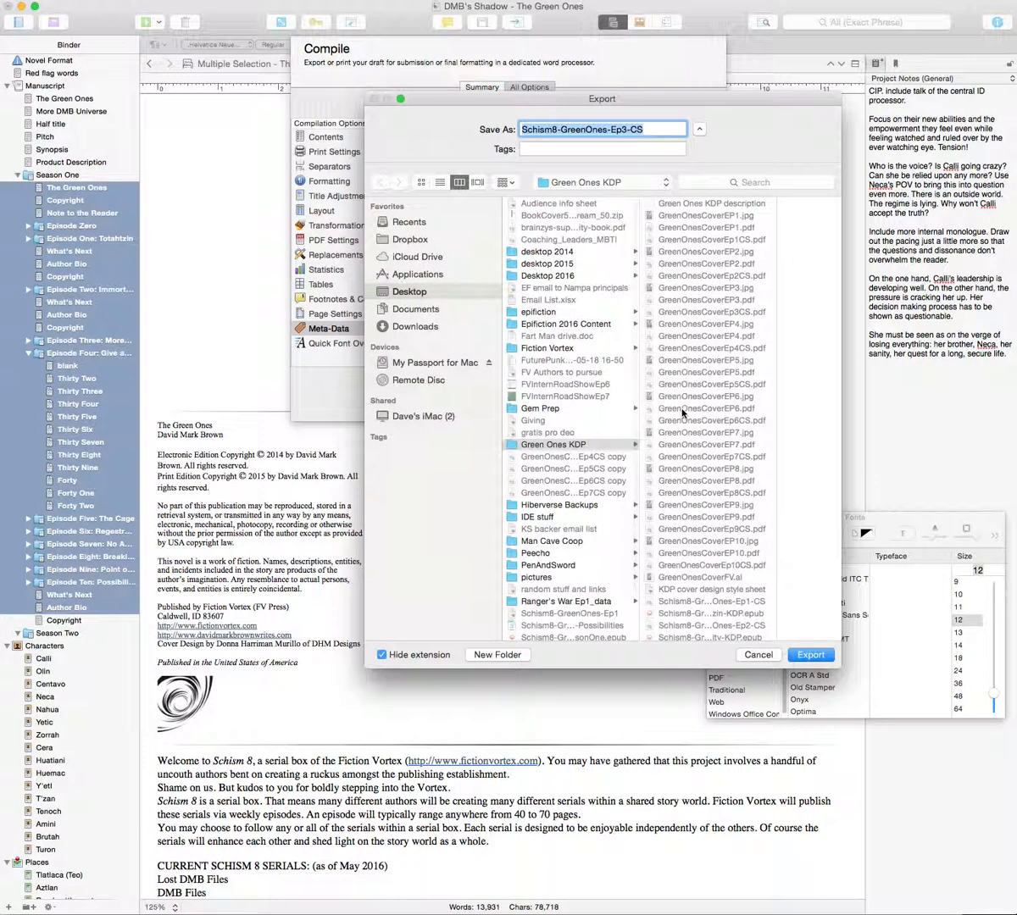
left_click(628, 129)
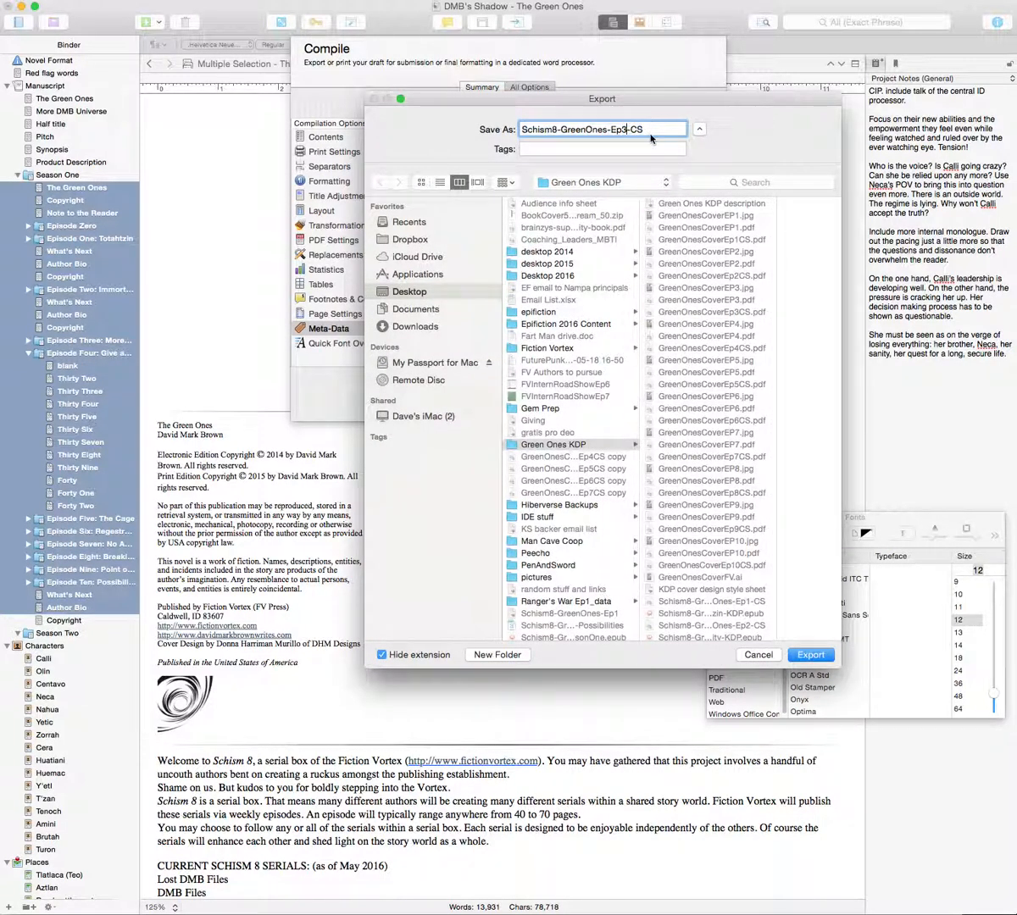
key("BackSpace")
type("4")
left_click(810, 656)
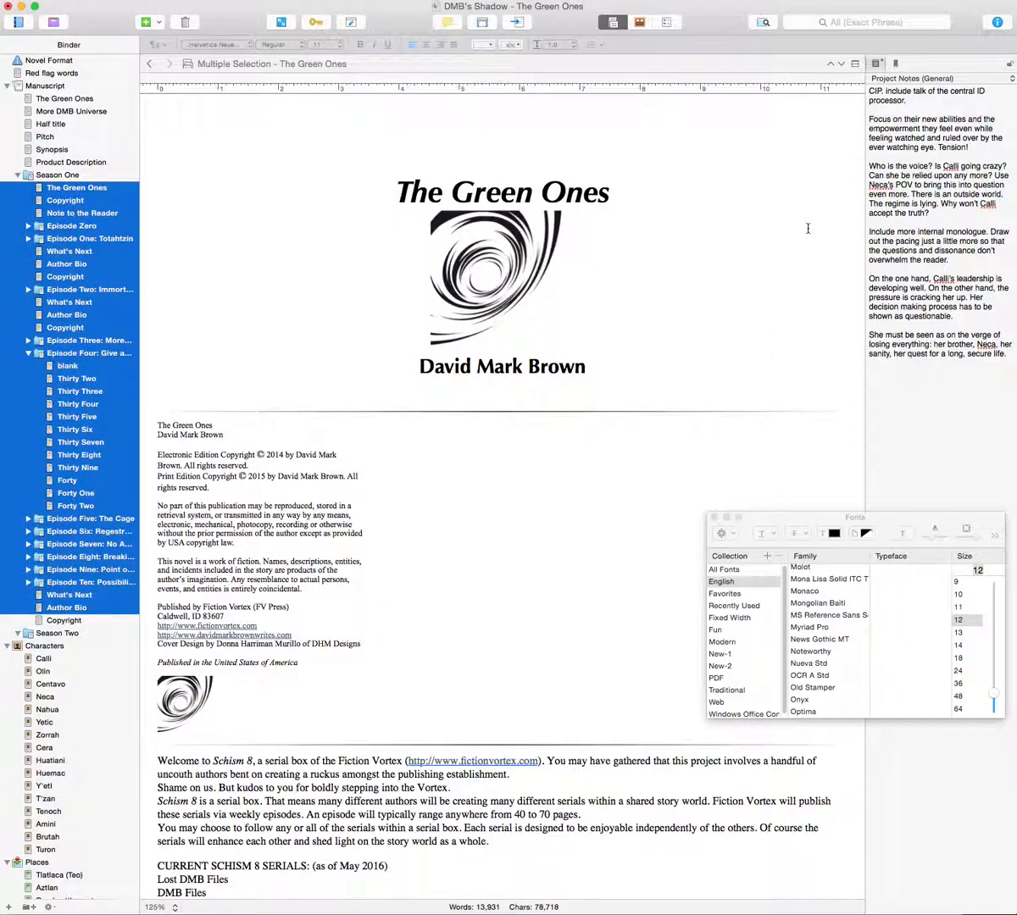
Step: Switch to Finder, open the exported Schism8-GreenOnes-Ep4-CS PDF in Preview and move its window fully into view
key("super+Tab")
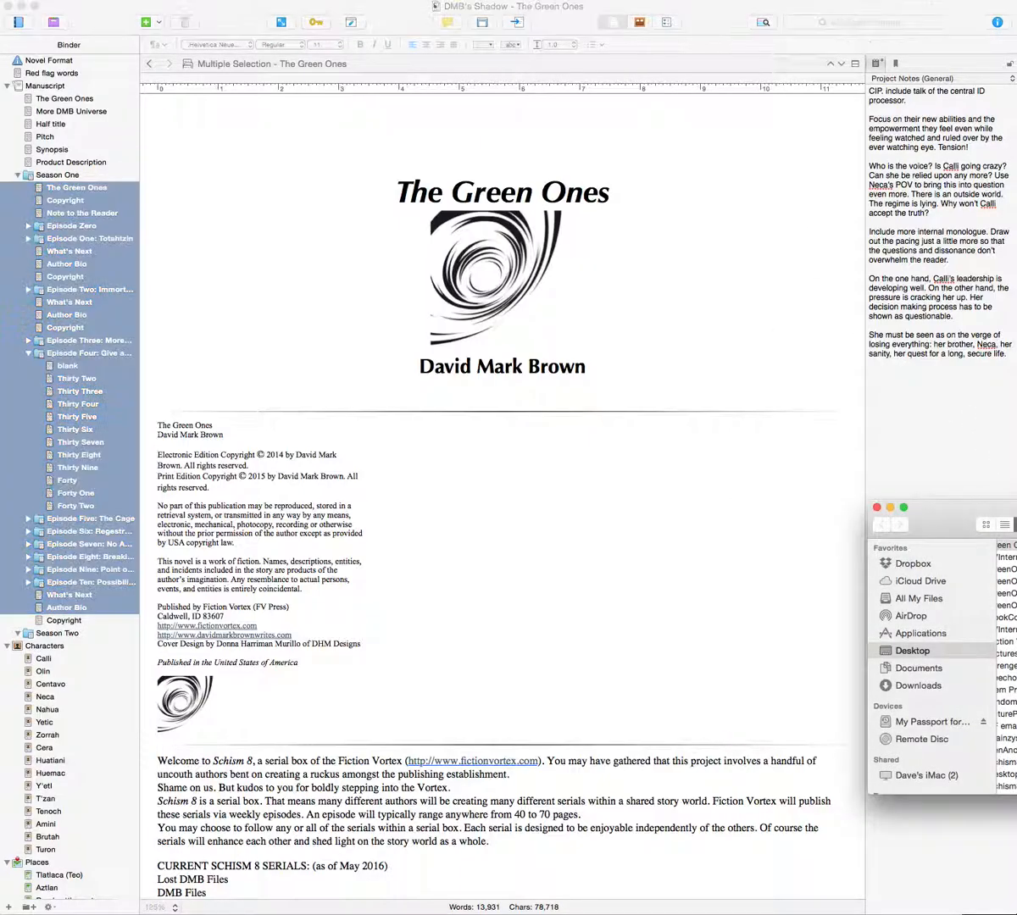
left_click_drag(1015, 508, 820, 493)
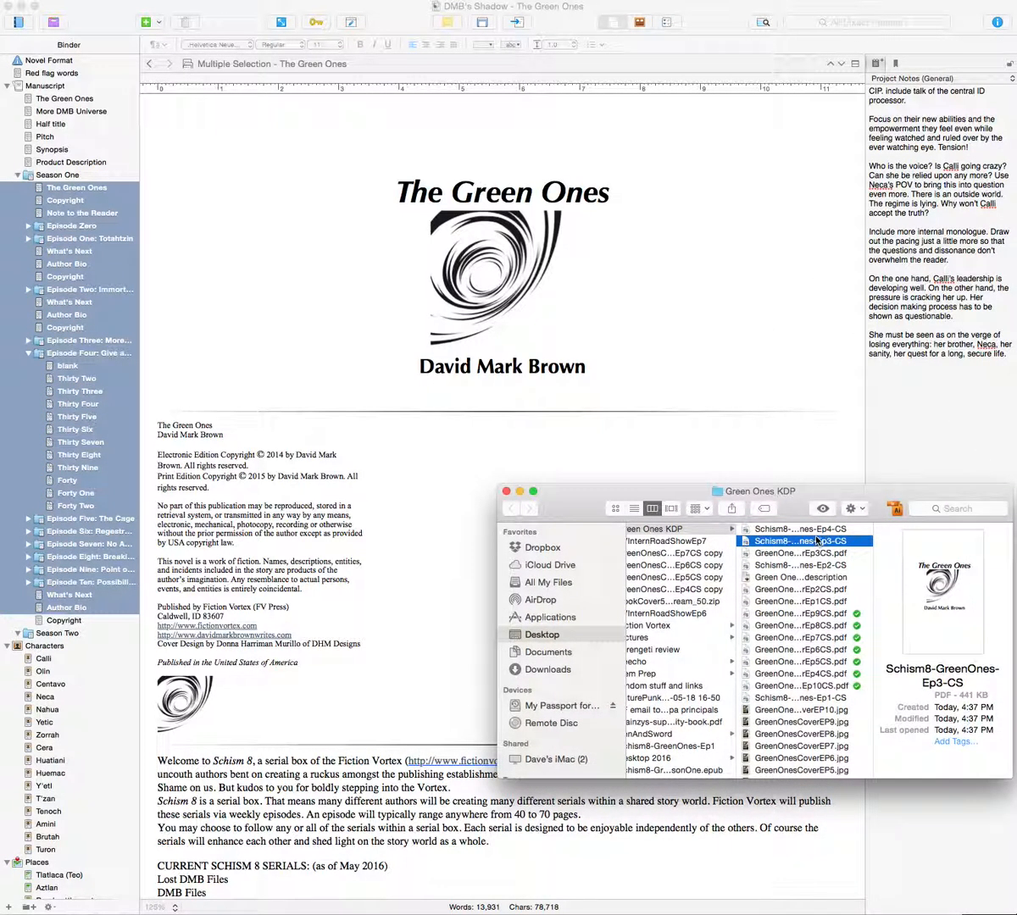
left_click(816, 529)
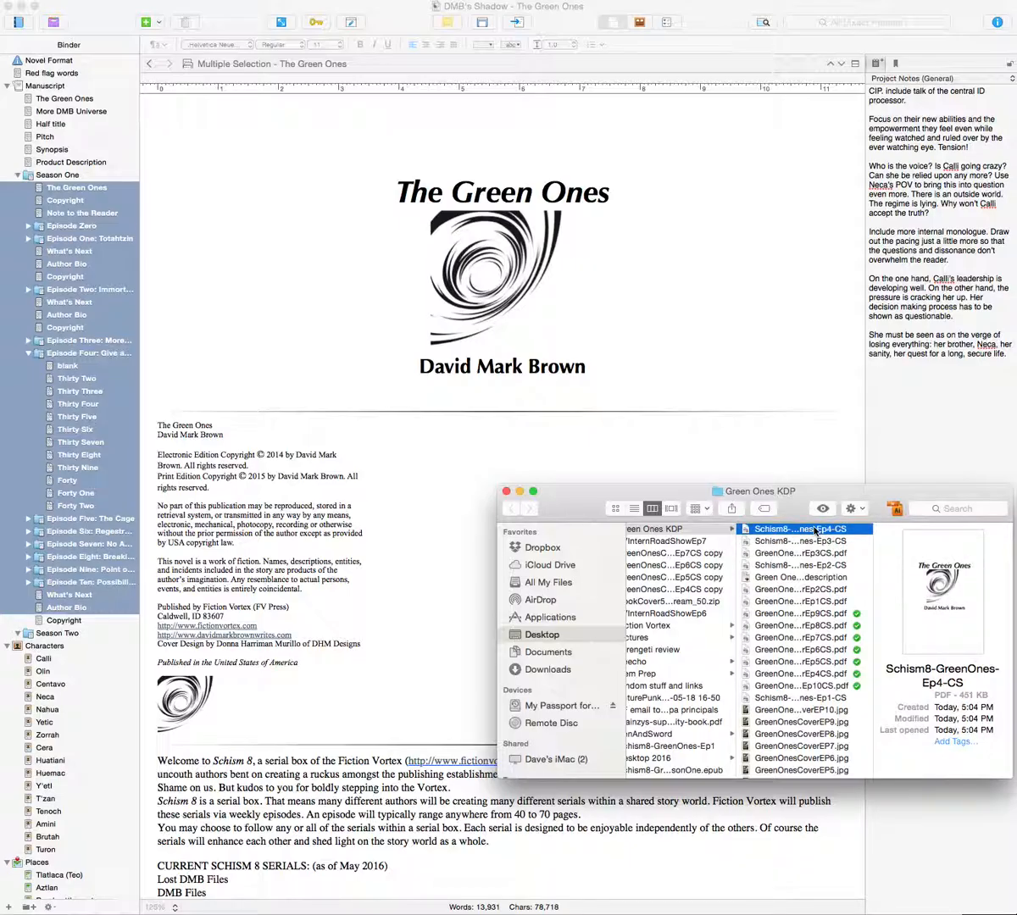
double_click(805, 531)
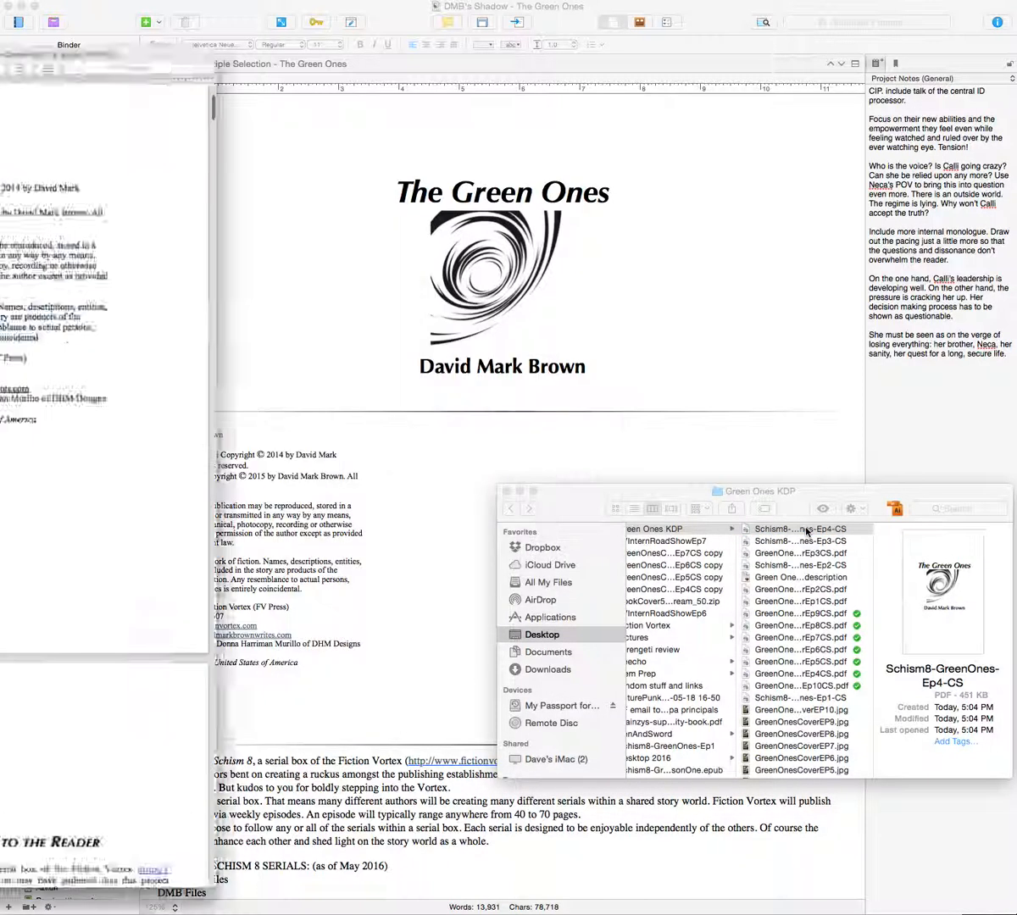
left_click_drag(132, 12, 749, 10)
Step: Check the PDF's front matter, from the title page and copyright page through the Note to the Reader
scroll(565, 278, "up", 10)
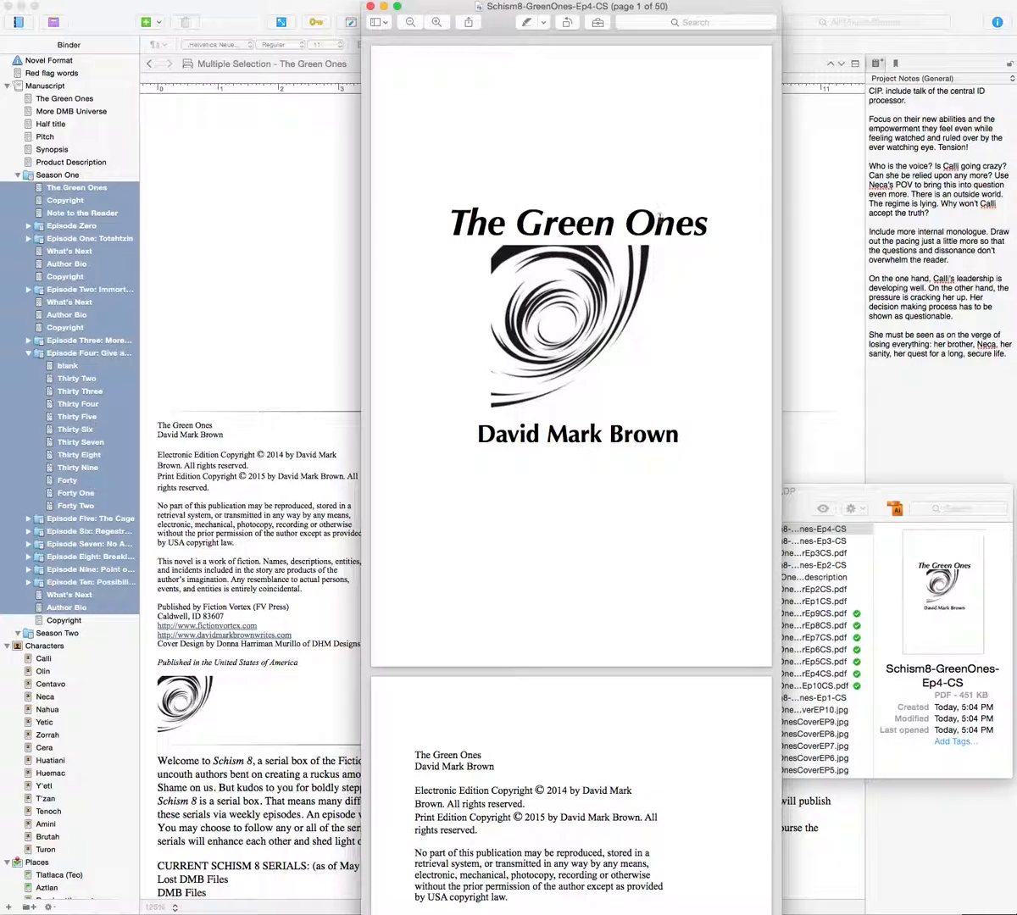
scroll(650, 357, "down", 10)
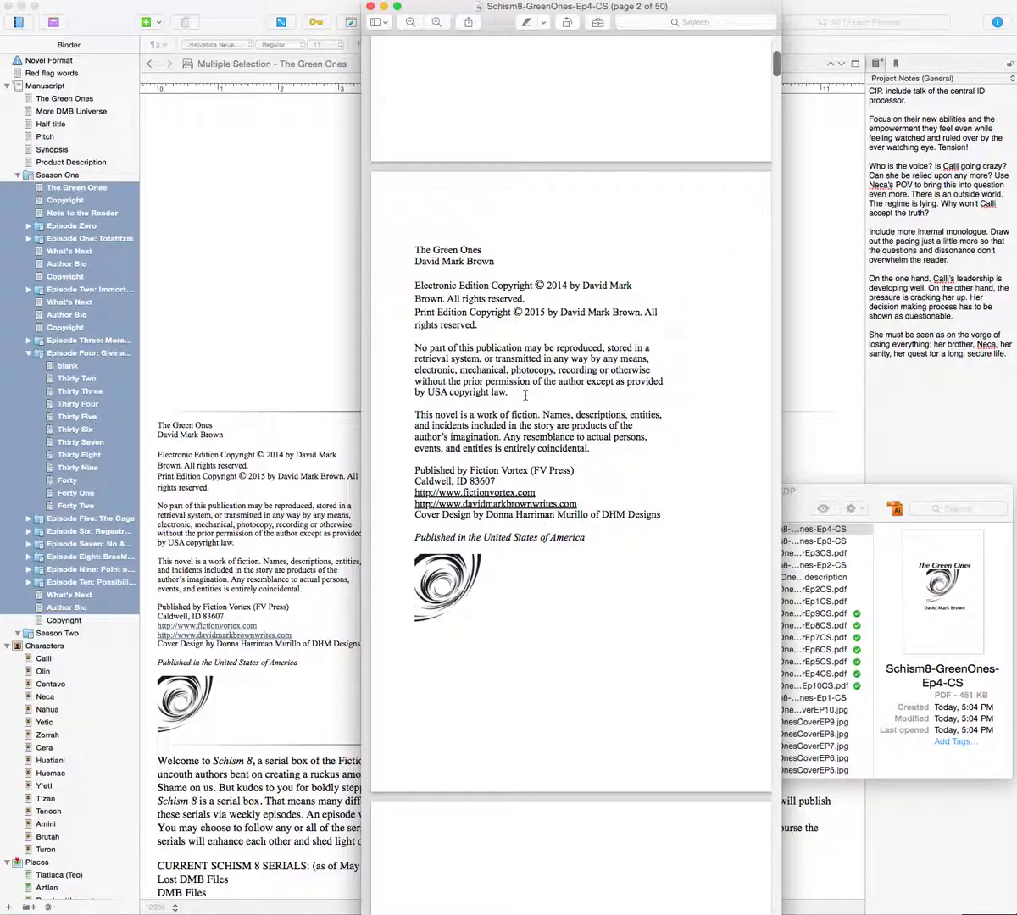
scroll(497, 381, "down", 10)
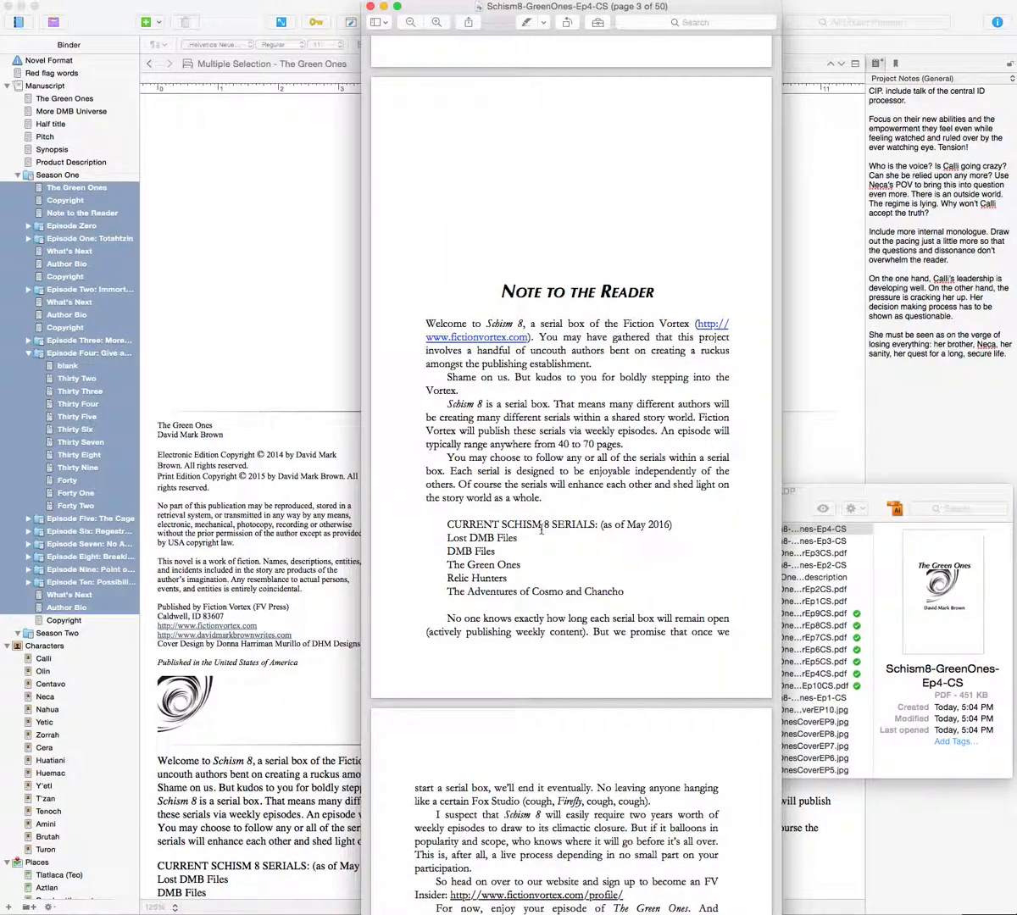
scroll(568, 524, "down", 3)
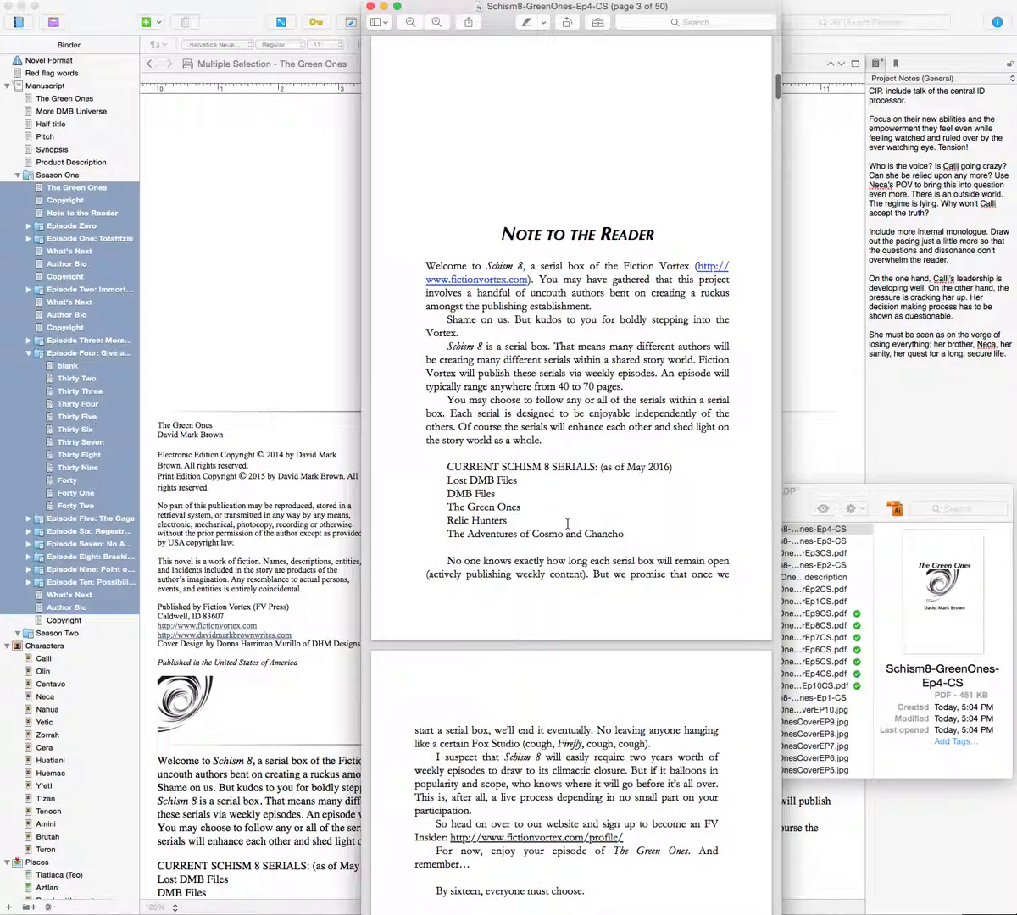
scroll(568, 524, "down", 2)
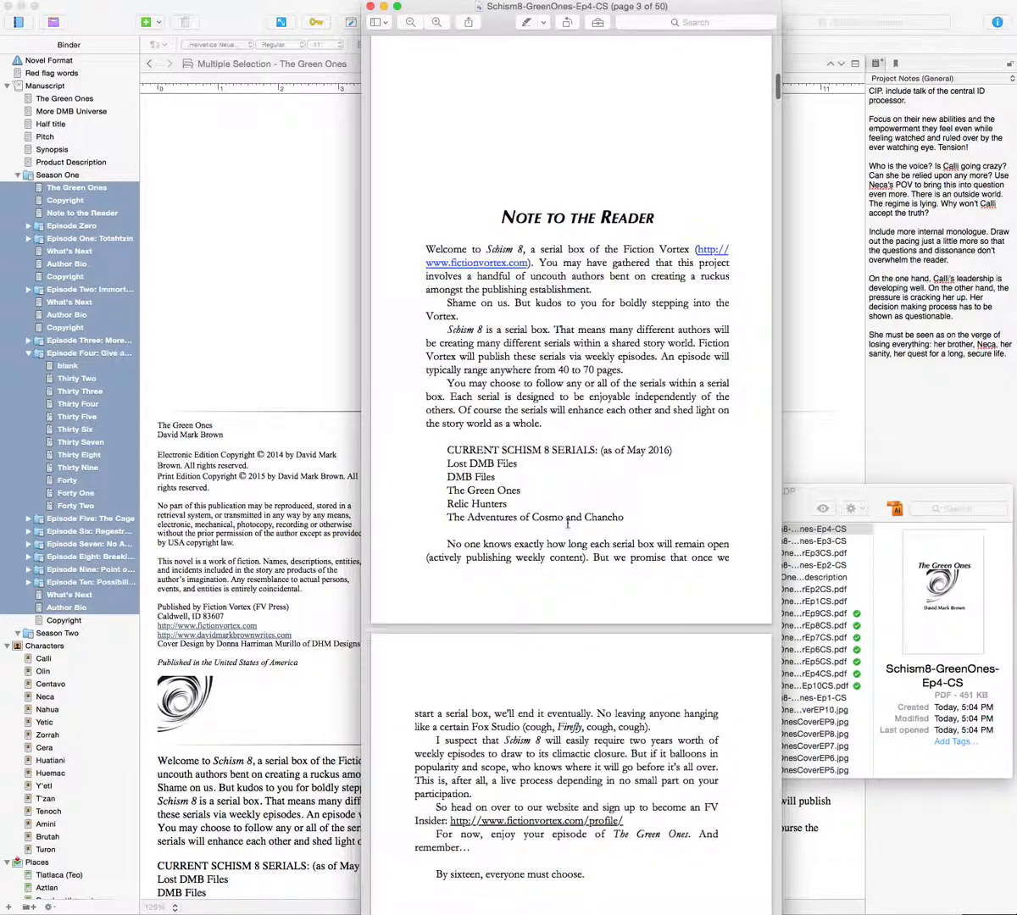
scroll(568, 524, "down", 1)
scroll(567, 524, "up", 15)
scroll(567, 522, "down", 10)
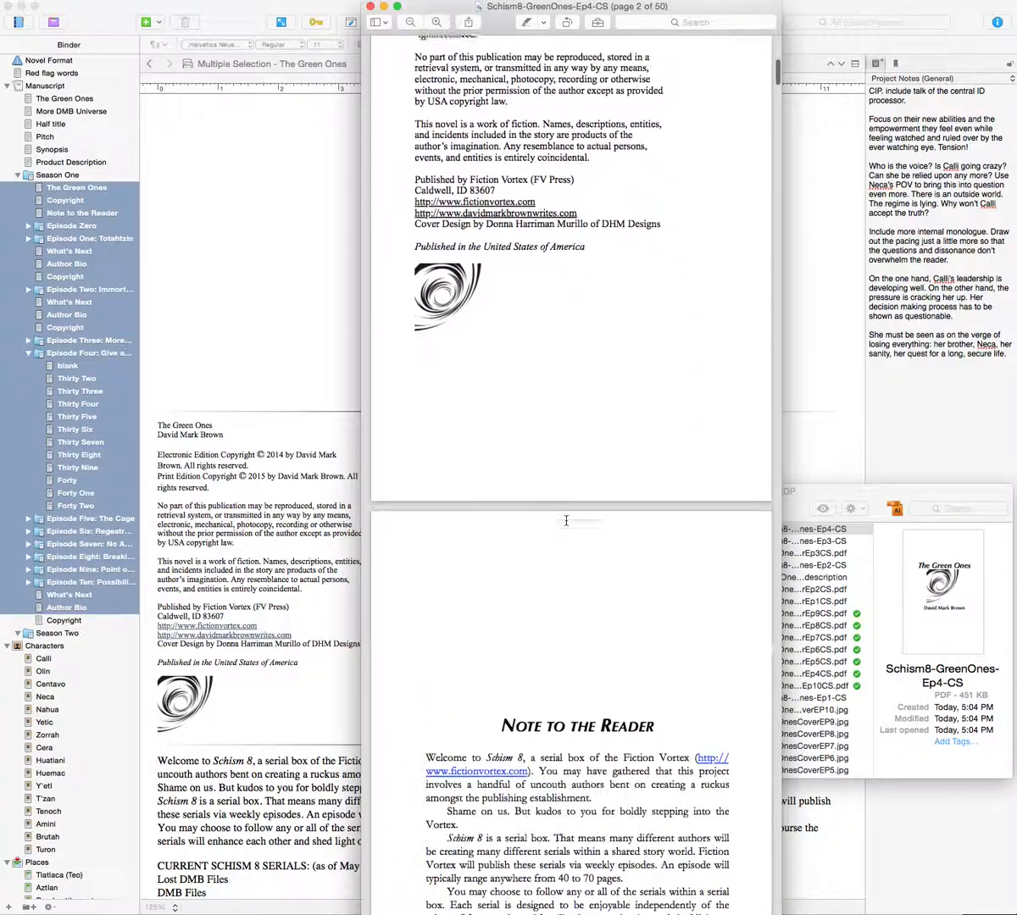
scroll(565, 520, "down", 15)
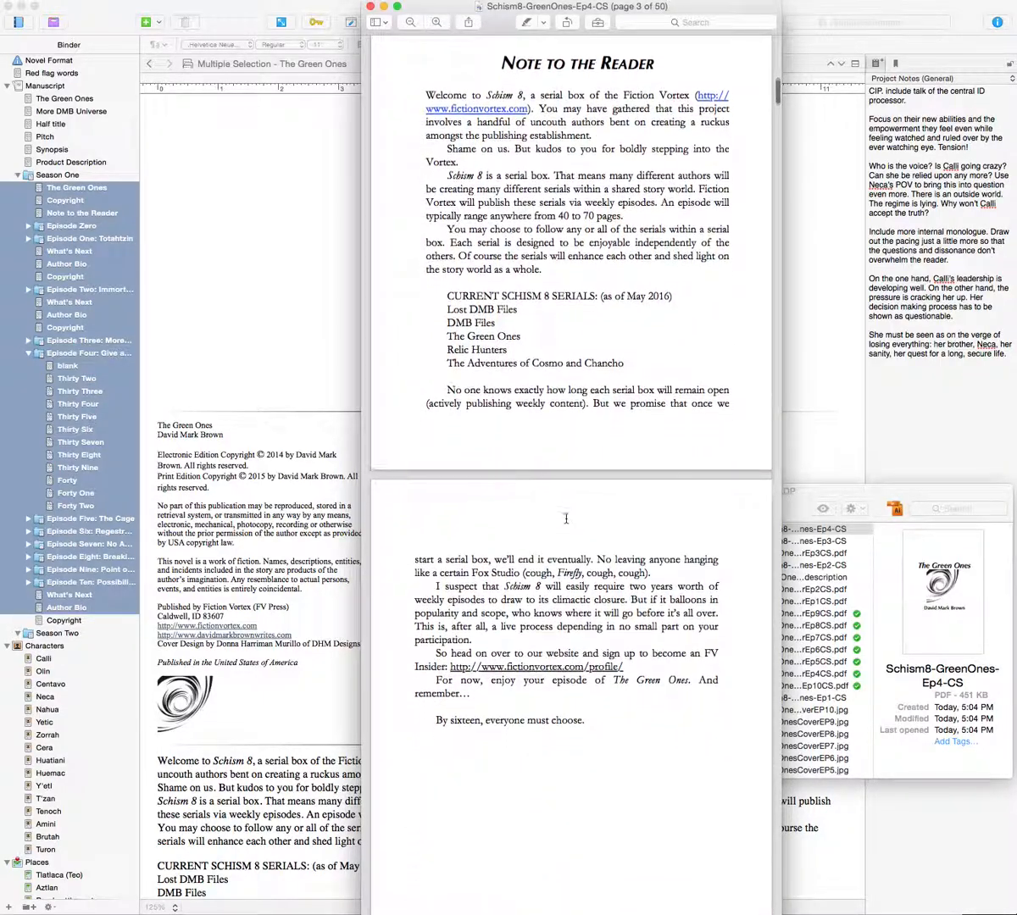
scroll(565, 519, "down", 10)
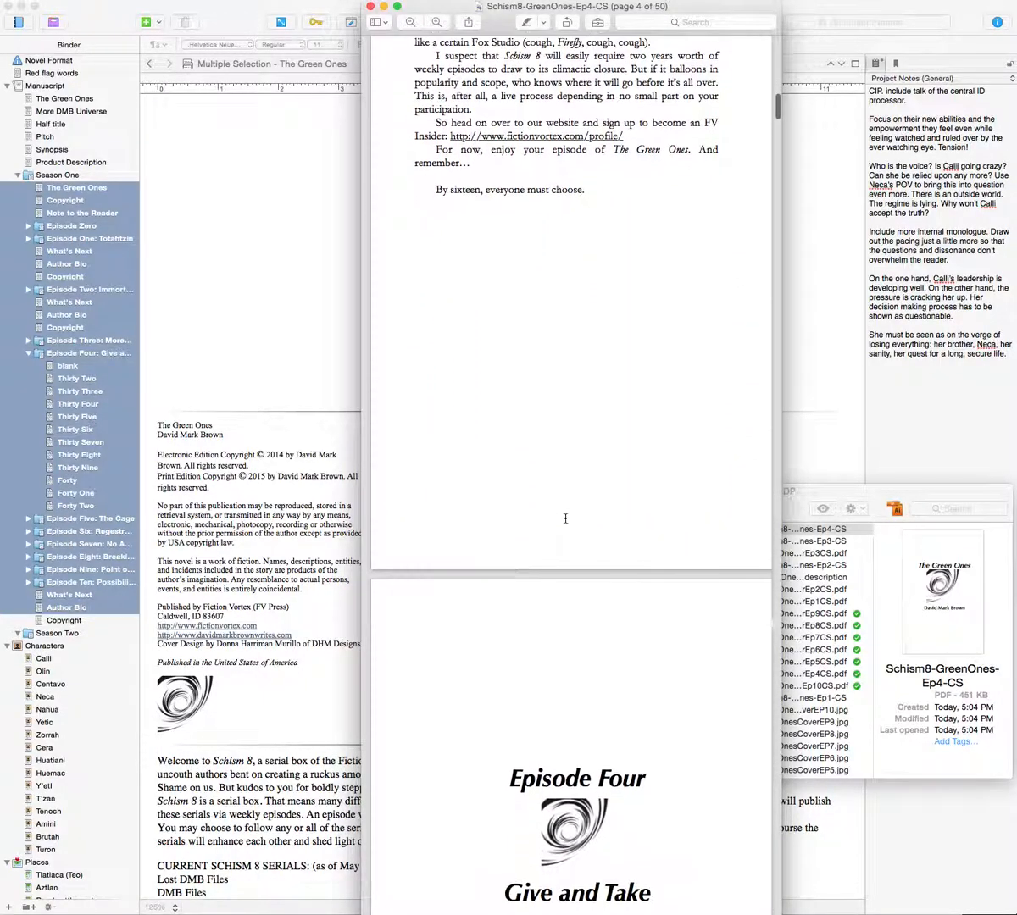
Step: Check the Episode Four title page, the blank page after it, and the Thirty Two chapter opening with its page number and header
scroll(566, 519, "down", 3)
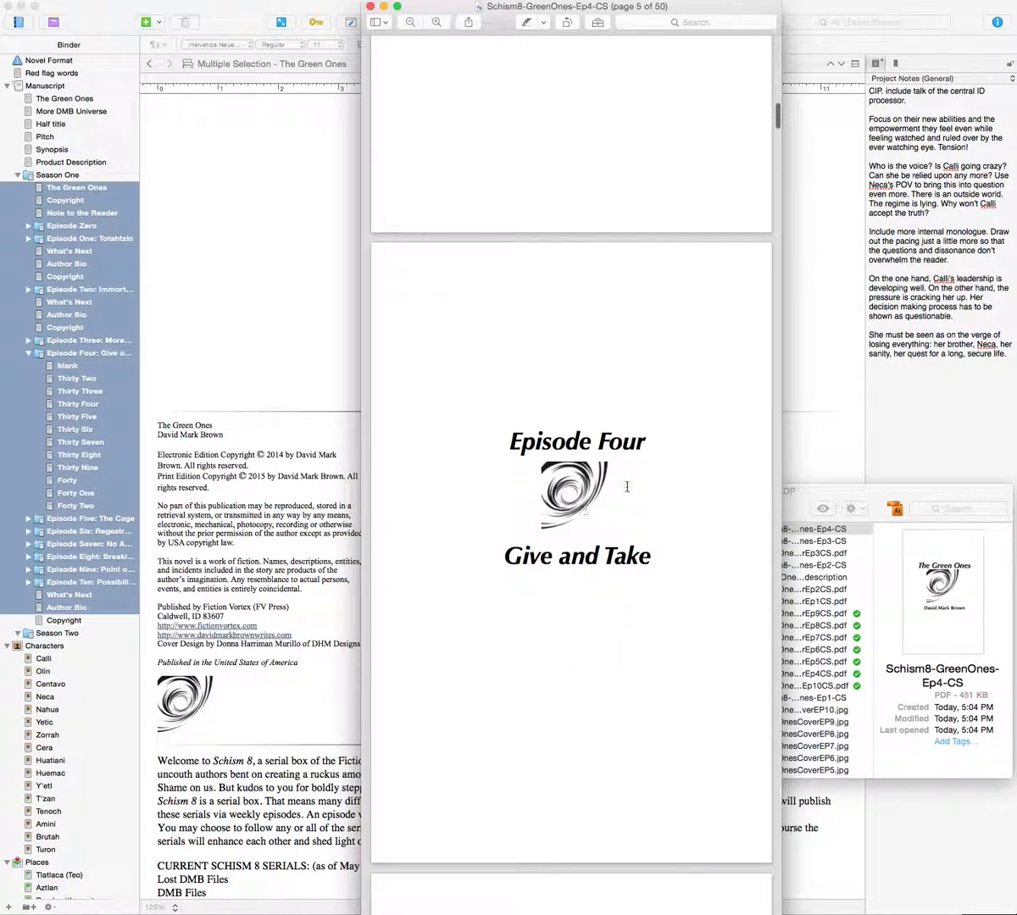
scroll(541, 466, "down", 12)
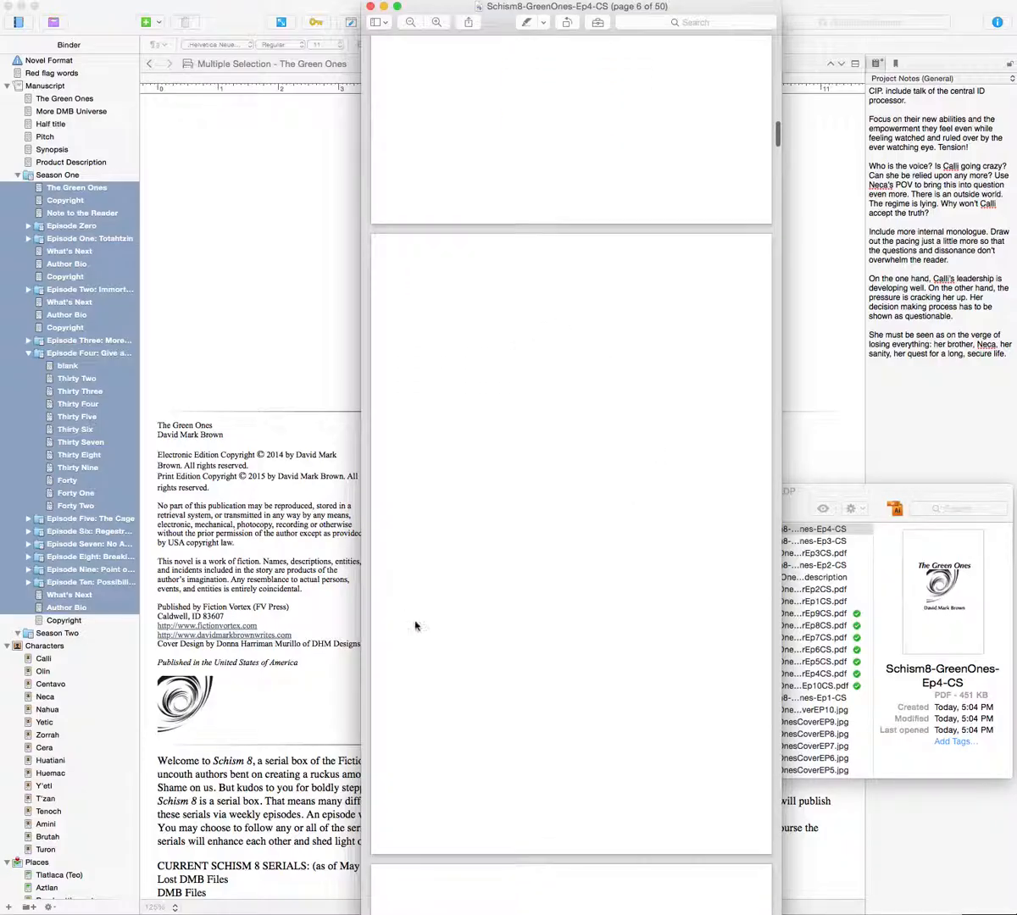
scroll(513, 665, "down", 5)
scroll(512, 667, "down", 5)
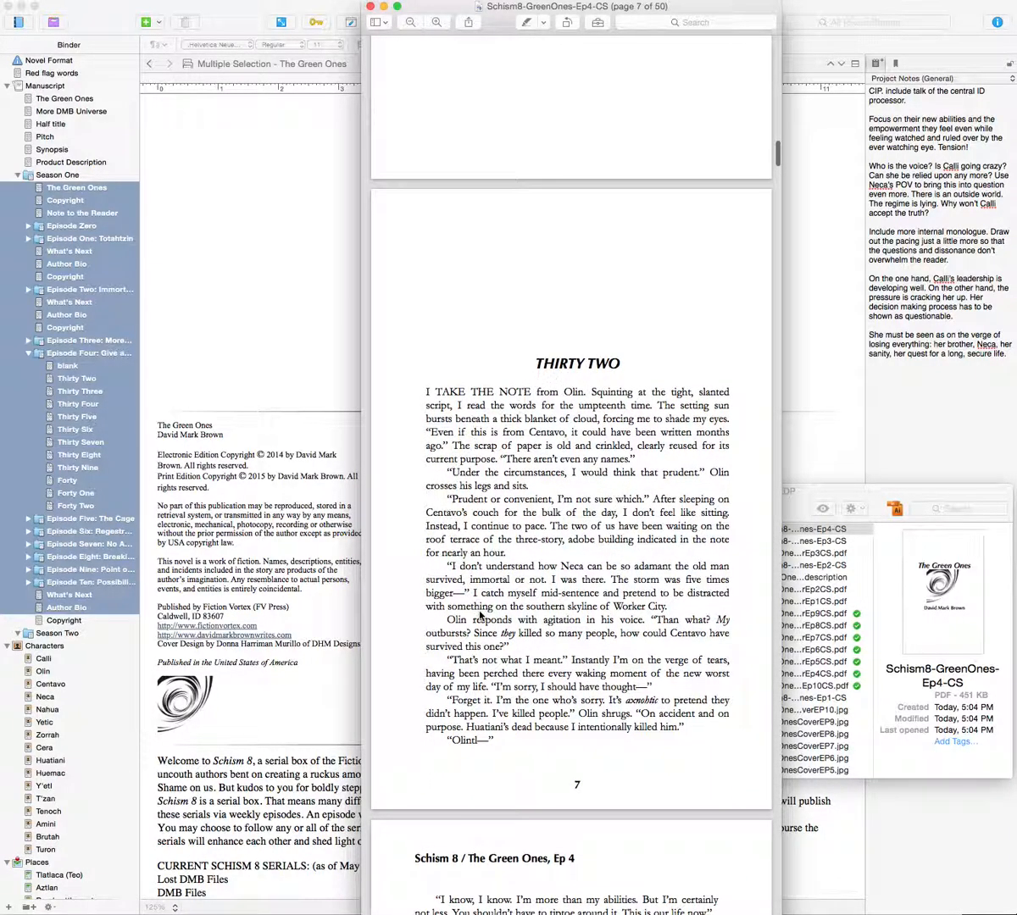
scroll(481, 609, "down", 3)
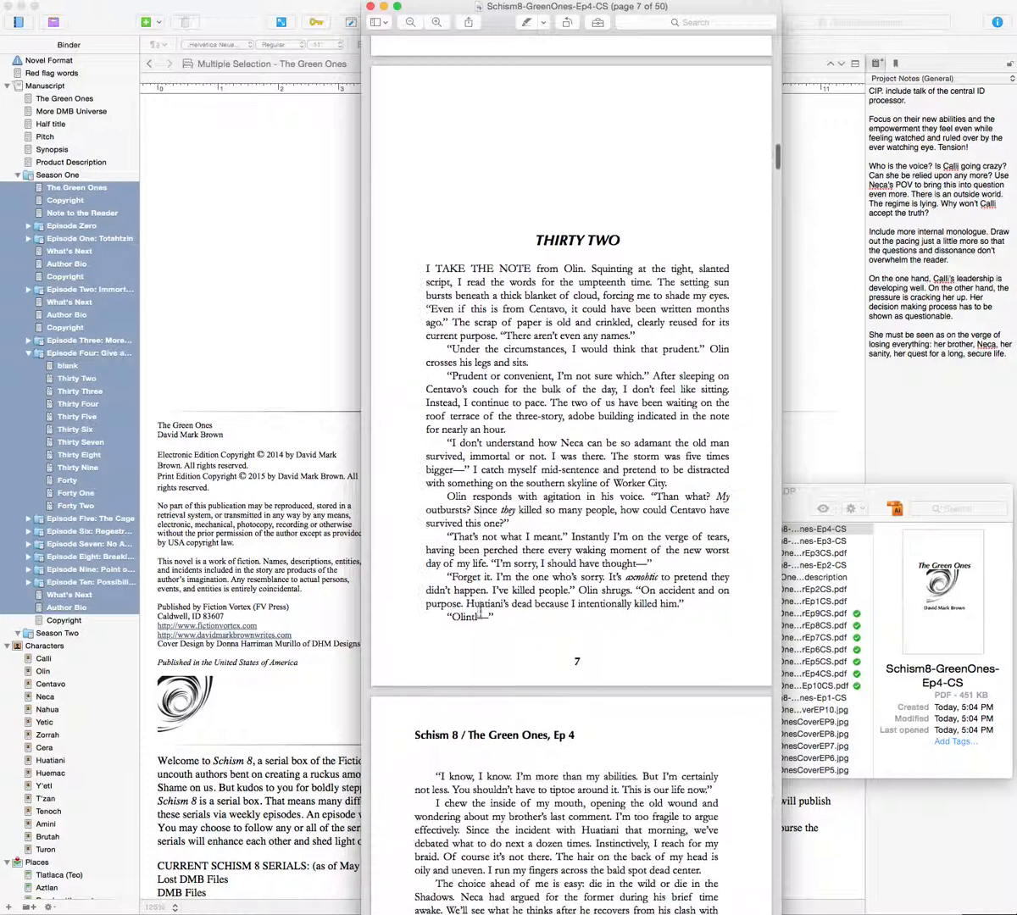